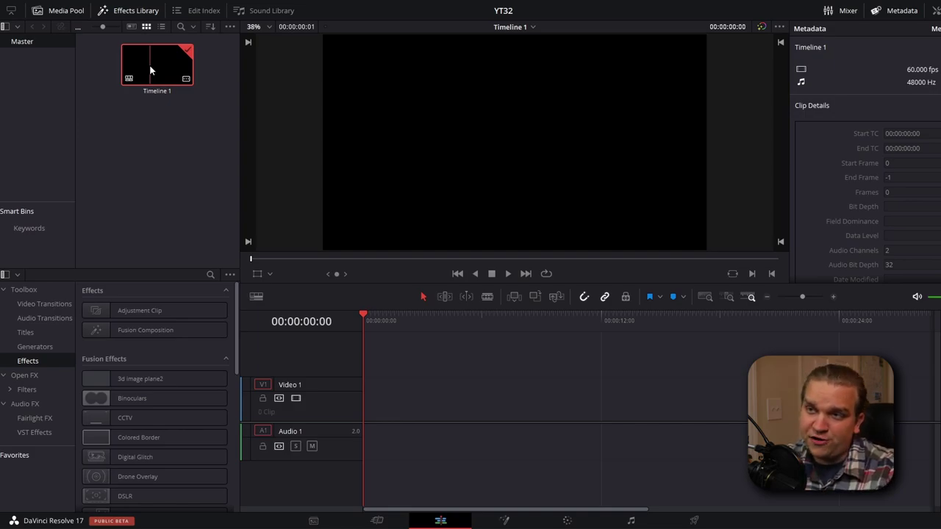
Add a Fusion Composition clip to Video 1, stretch it to about 26 seconds, and select it.
{"action": "left_click", "coordinate": [168, 208]}
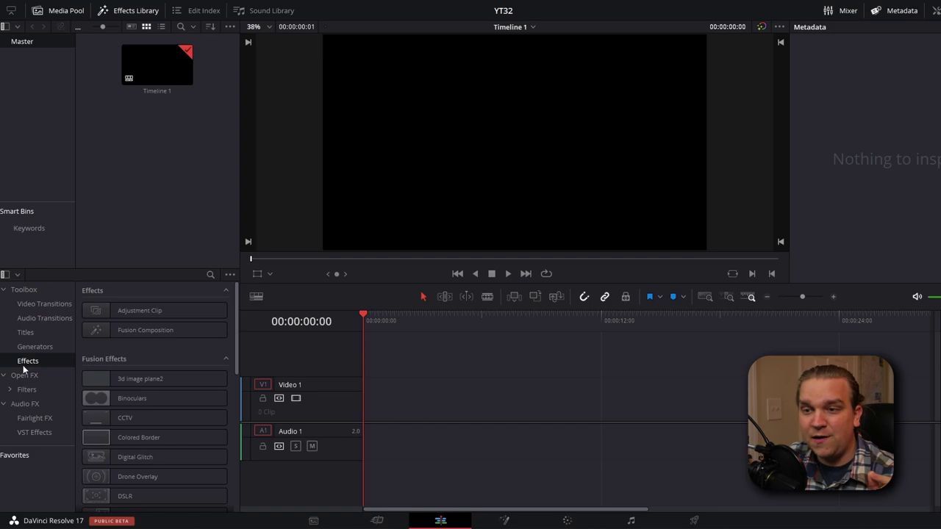
{"action": "left_click_drag", "start_coordinate": [132, 331], "coordinate": [376, 411]}
{"action": "left_click_drag", "start_coordinate": [460, 399], "coordinate": [891, 399]}
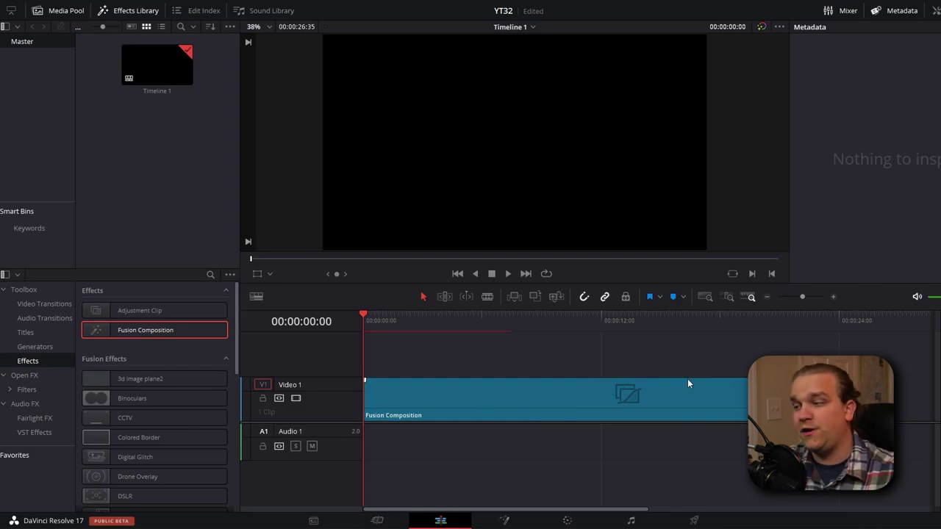
{"action": "left_click_drag", "start_coordinate": [433, 324], "coordinate": [430, 325]}
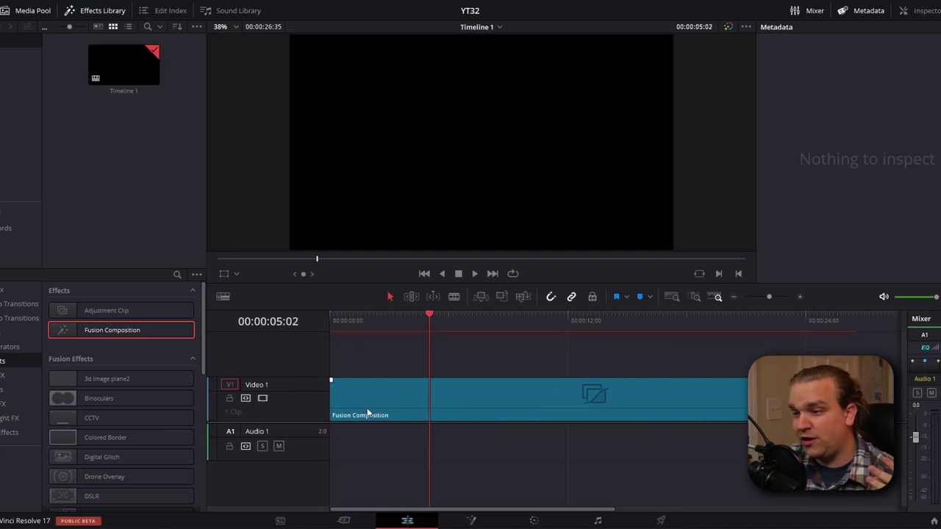
{"action": "left_click", "coordinate": [343, 417]}
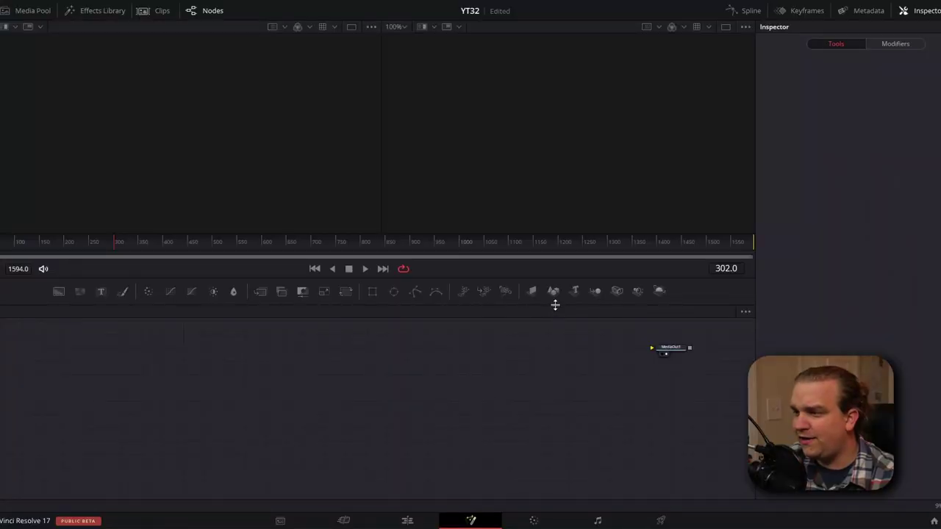
Add three Shape3D nodes and arrange them vertically in the node graph.
{"action": "left_click", "coordinate": [553, 296]}
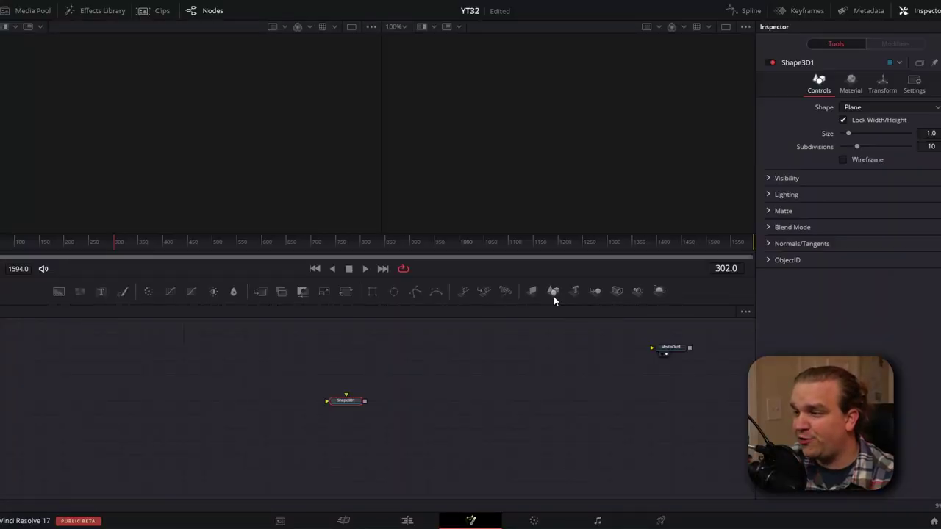
{"action": "left_click", "coordinate": [555, 294]}
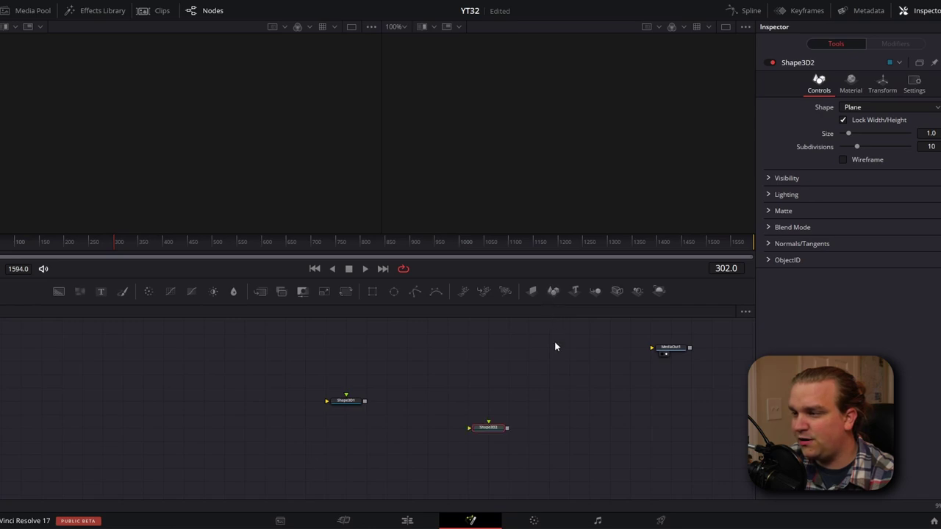
{"action": "left_click", "coordinate": [553, 293]}
{"action": "left_click_drag", "start_coordinate": [553, 369], "coordinate": [391, 383]}
{"action": "left_click_drag", "start_coordinate": [481, 436], "coordinate": [379, 463]}
{"action": "left_click_drag", "start_coordinate": [358, 404], "coordinate": [316, 404]}
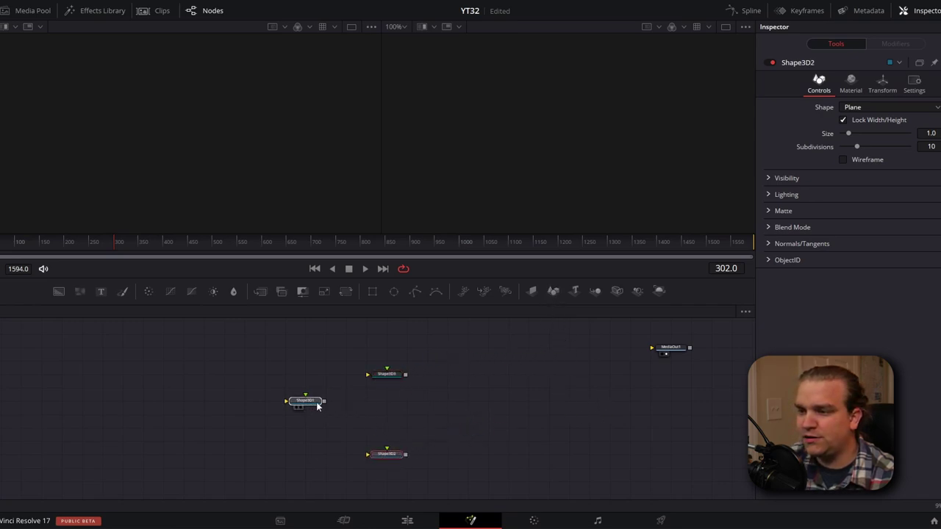
Set Shape3D1 to Cube, Shape3D3 to Sphere and Shape3D2 to Cylinder.
{"action": "left_click", "coordinate": [866, 104]}
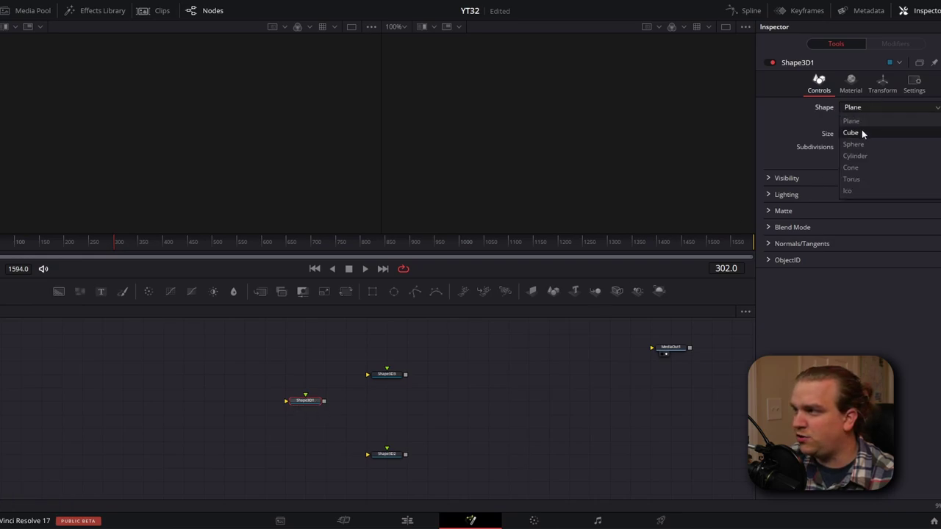
{"action": "left_click", "coordinate": [861, 130]}
{"action": "left_click", "coordinate": [385, 374]}
{"action": "left_click", "coordinate": [899, 108]}
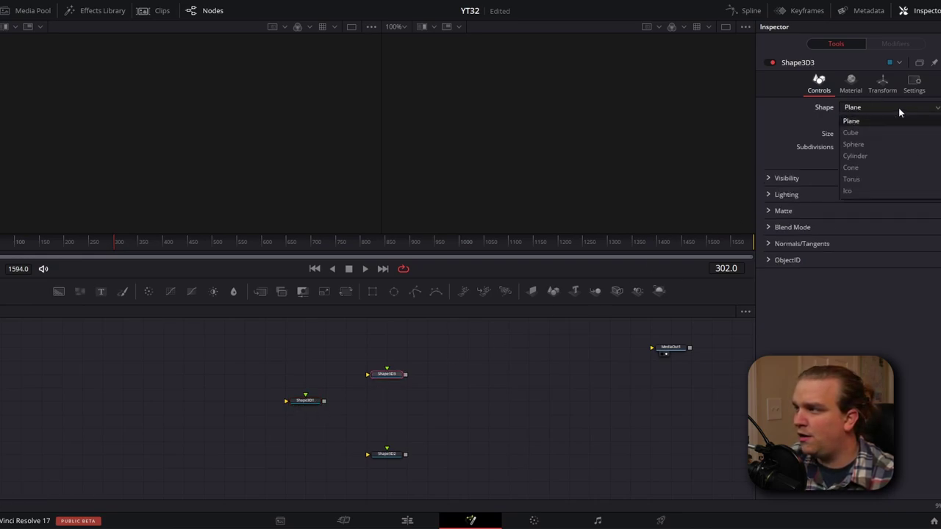
{"action": "left_click", "coordinate": [885, 141]}
{"action": "left_click", "coordinate": [395, 457]}
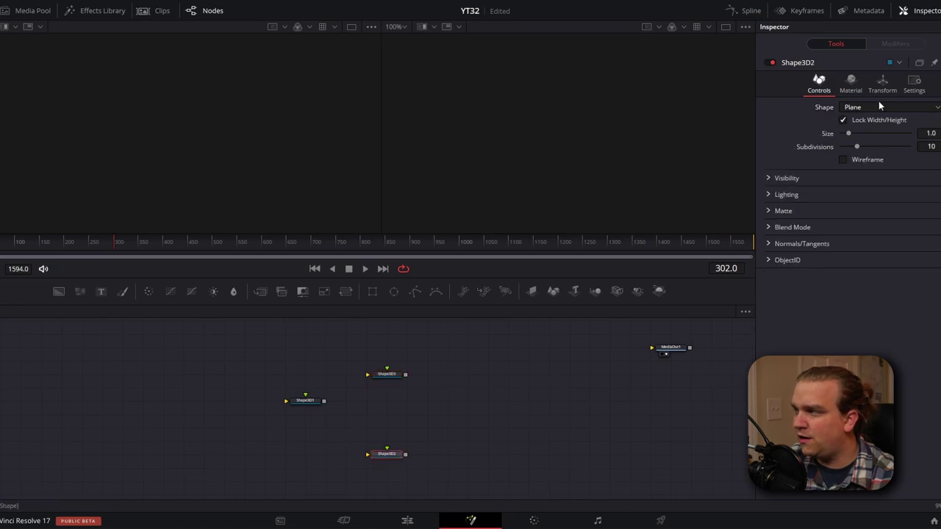
{"action": "left_click", "coordinate": [867, 105]}
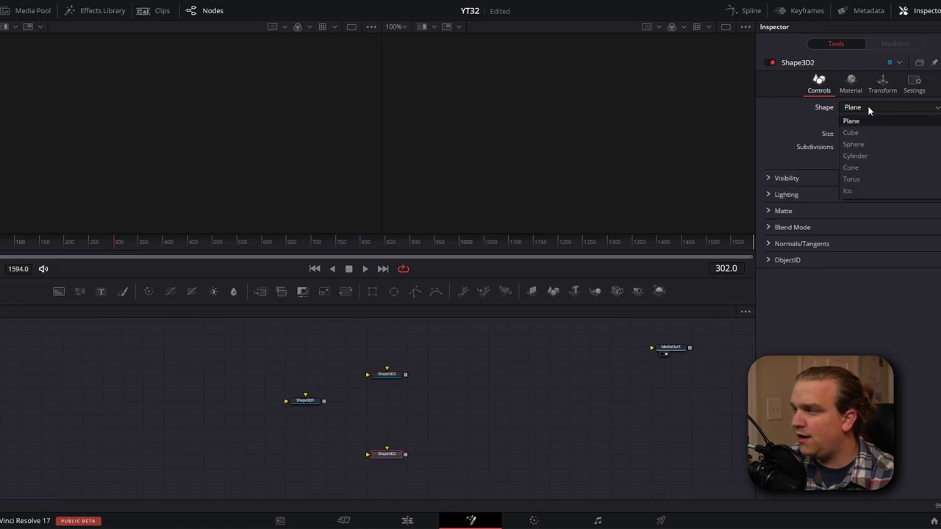
{"action": "left_click", "coordinate": [873, 154]}
{"action": "left_click_drag", "start_coordinate": [387, 374], "coordinate": [387, 360]}
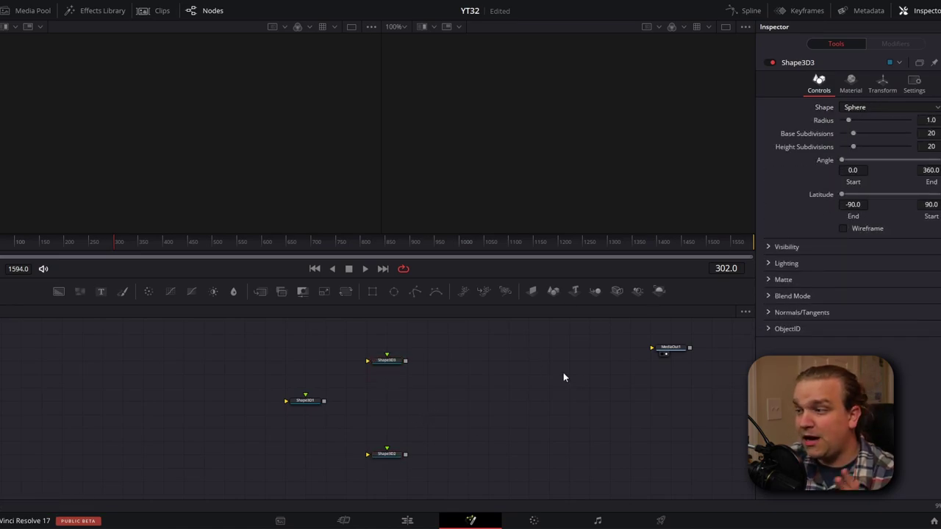
Add a Merge3D node and connect all three Shape3D nodes into it.
{"action": "left_click", "coordinate": [595, 294]}
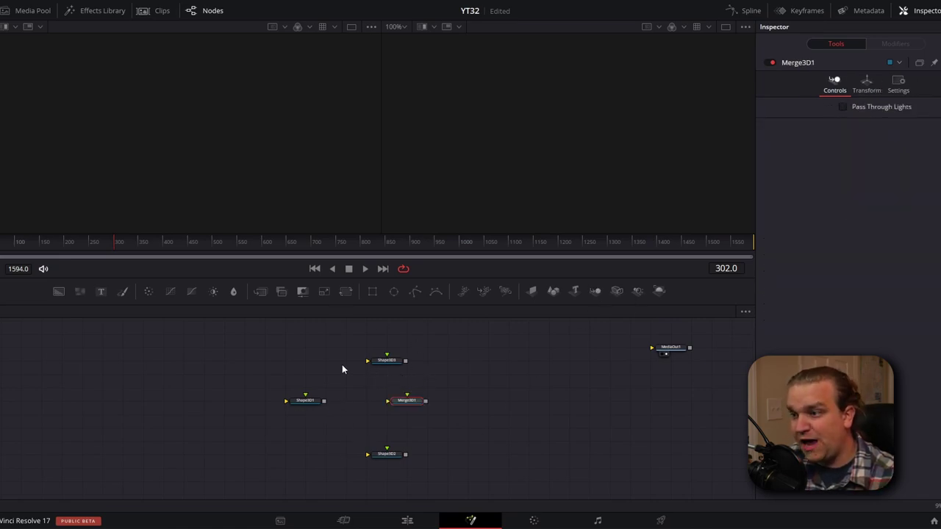
{"action": "left_click_drag", "start_coordinate": [405, 361], "coordinate": [407, 400]}
{"action": "left_click_drag", "start_coordinate": [324, 401], "coordinate": [405, 412]}
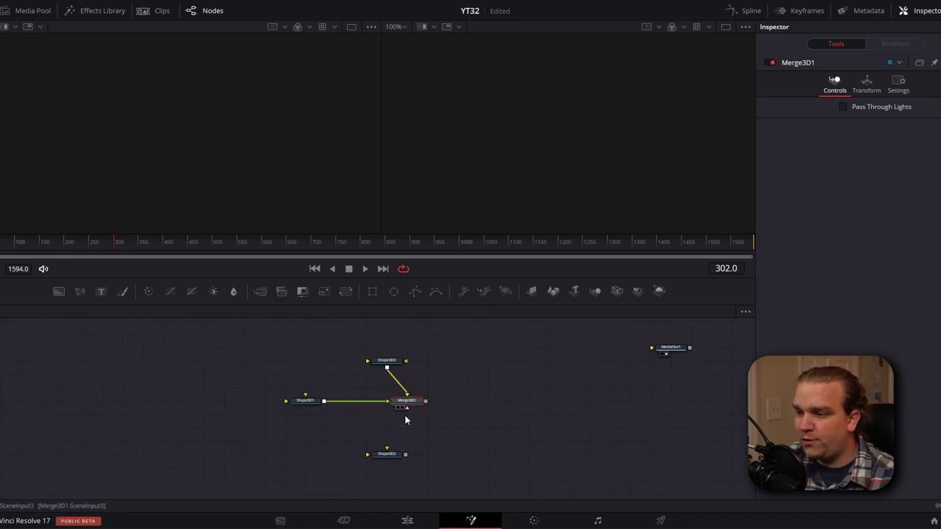
{"action": "left_click_drag", "start_coordinate": [405, 455], "coordinate": [407, 408]}
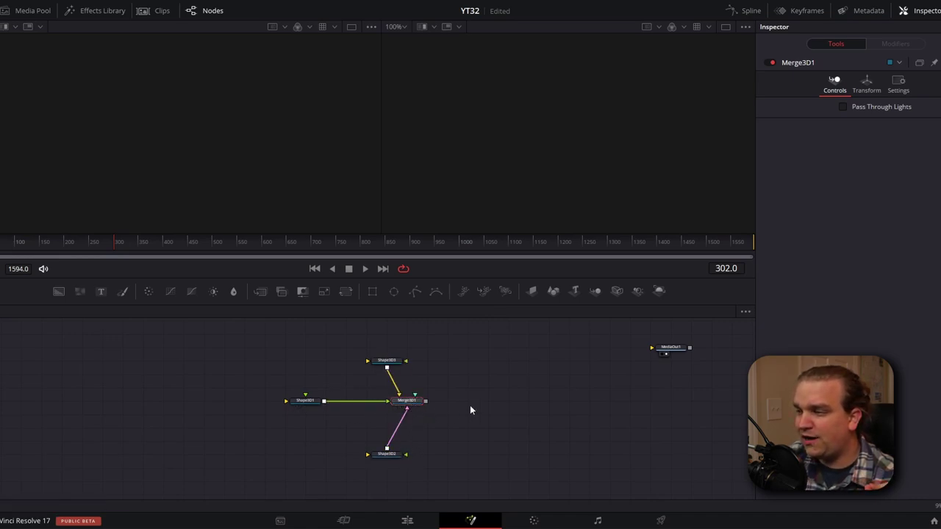
Add a Renderer3D after Merge3D1 and send its output to MediaOut1.
{"action": "left_click", "coordinate": [660, 293]}
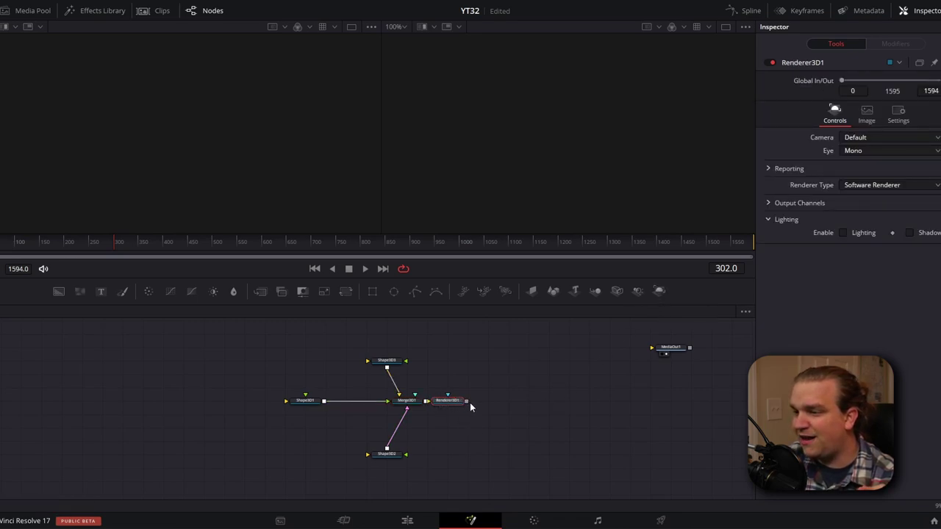
{"action": "left_click_drag", "start_coordinate": [467, 403], "coordinate": [666, 348]}
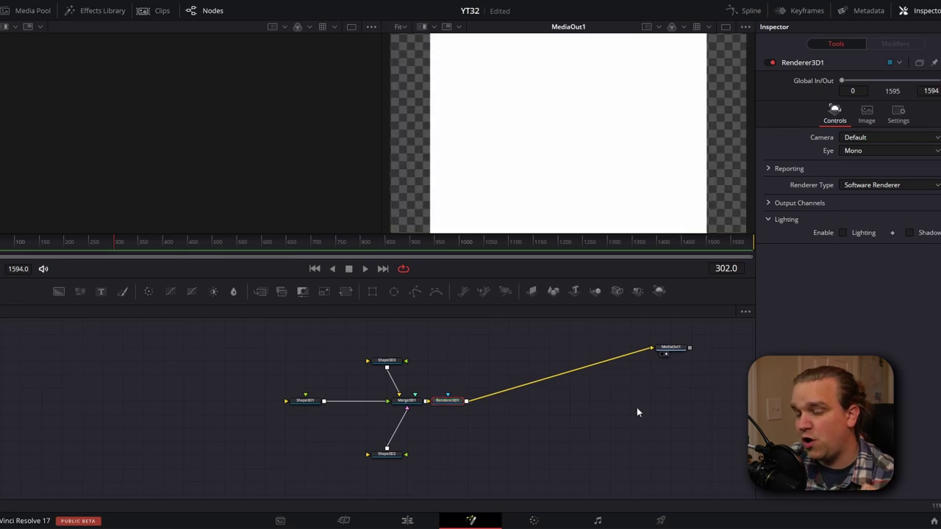
{"action": "left_click", "coordinate": [637, 407]}
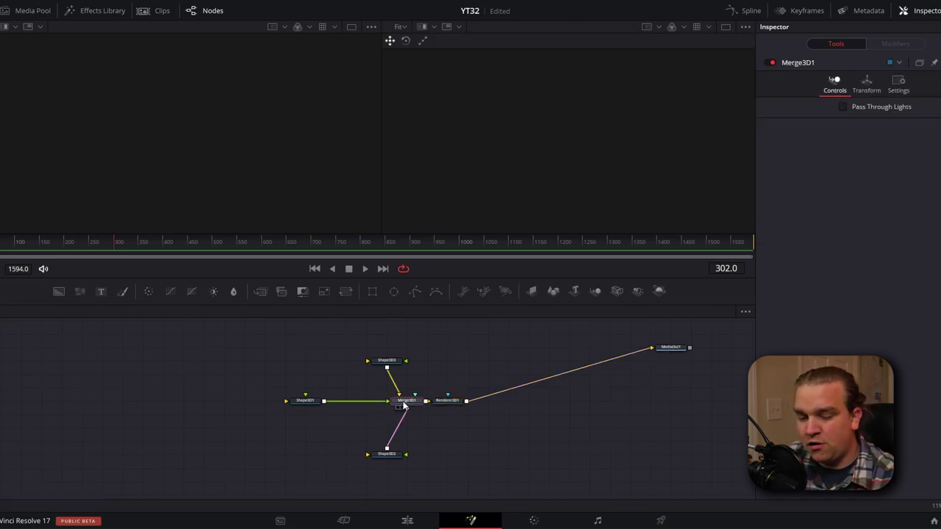
Load Merge3D1 in the left viewer, then zoom out and orbit to look down on it.
{"action": "key", "text": "1"}
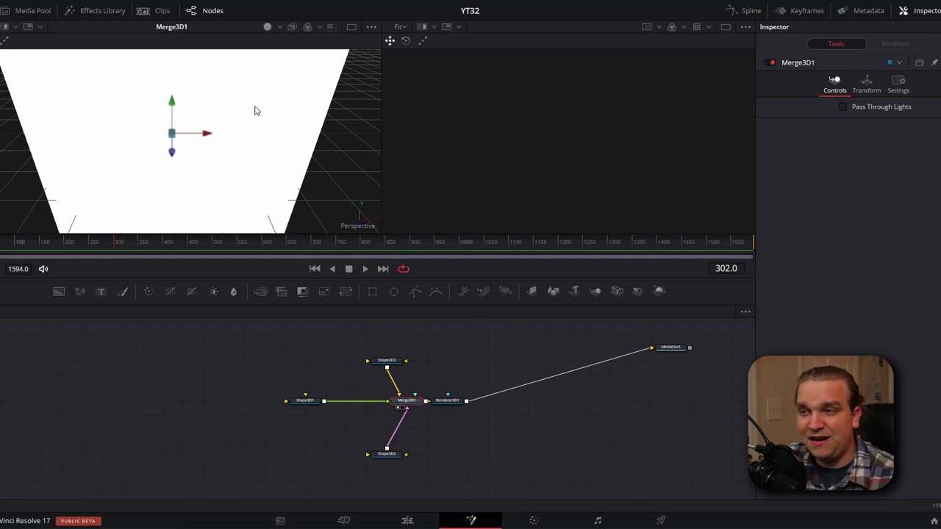
{"action": "scroll", "coordinate": [255, 111], "scroll_direction": "down", "scroll_amount": 10}
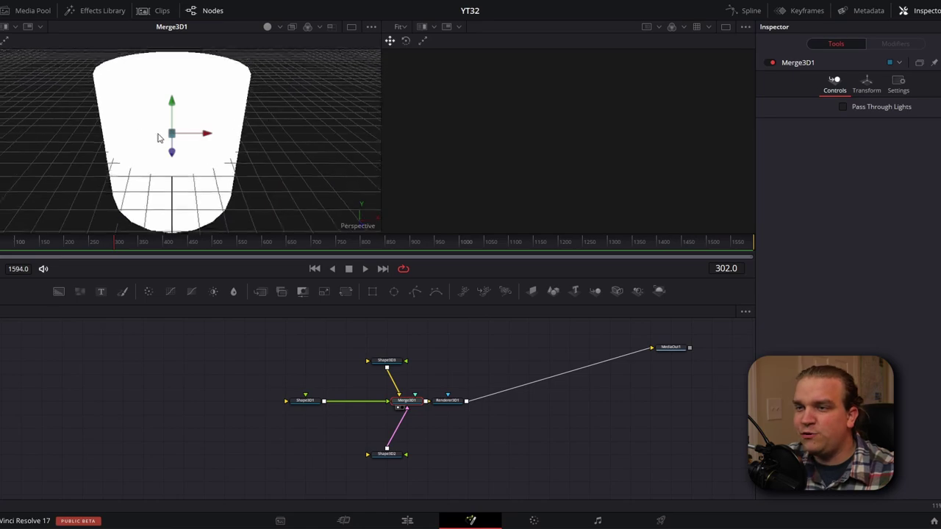
{"action": "scroll", "coordinate": [79, 154], "scroll_direction": "down", "scroll_amount": 5}
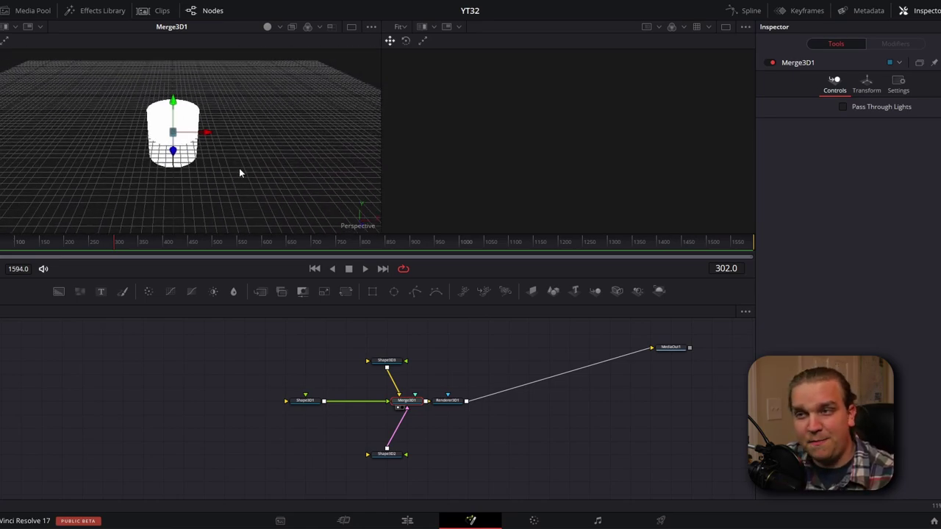
{"action": "mouse_move", "coordinate": [240, 171]}
{"action": "left_mouse_down"}
{"action": "mouse_move", "coordinate": [88, 168]}
{"action": "mouse_move", "coordinate": [29, 151]}
{"action": "mouse_move", "coordinate": [226, 164]}
{"action": "mouse_move", "coordinate": [236, 180]}
{"action": "left_mouse_up"}
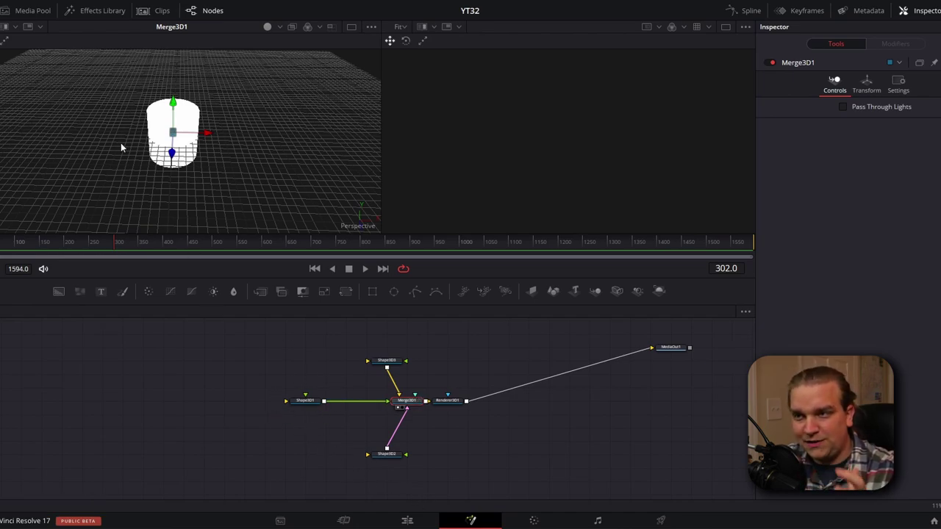
Move the sphere right, the cube to the front left, and the cylinder to the grid's back.
{"action": "left_click", "coordinate": [383, 362]}
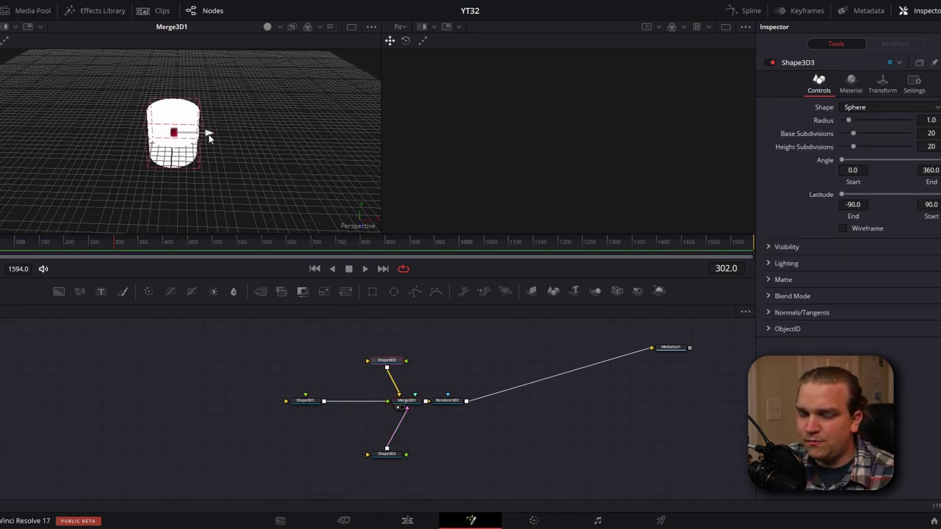
{"action": "left_click_drag", "start_coordinate": [209, 135], "coordinate": [358, 168]}
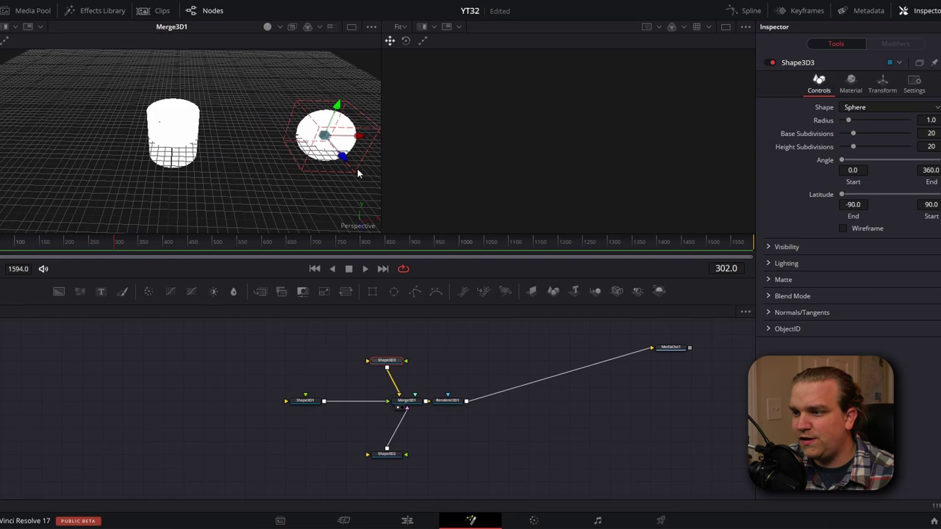
{"action": "left_click", "coordinate": [305, 400]}
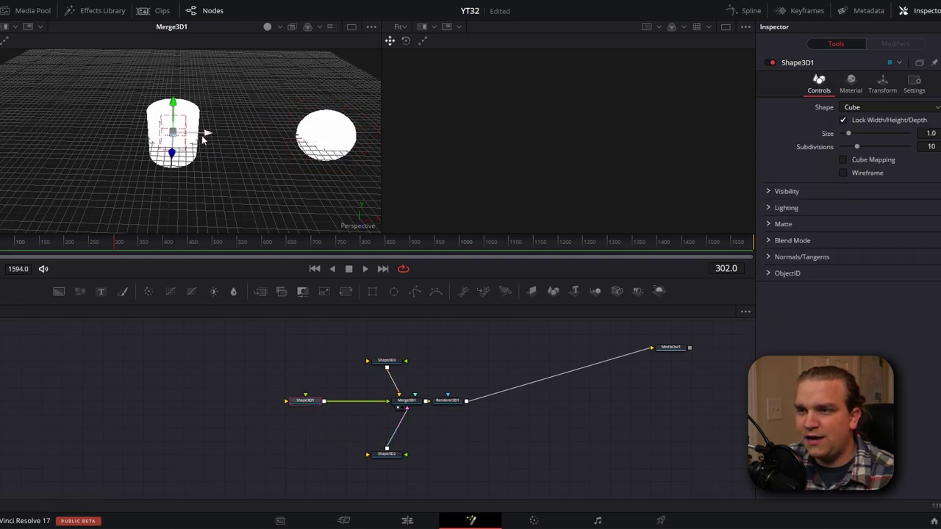
{"action": "left_click_drag", "start_coordinate": [205, 134], "coordinate": [64, 135]}
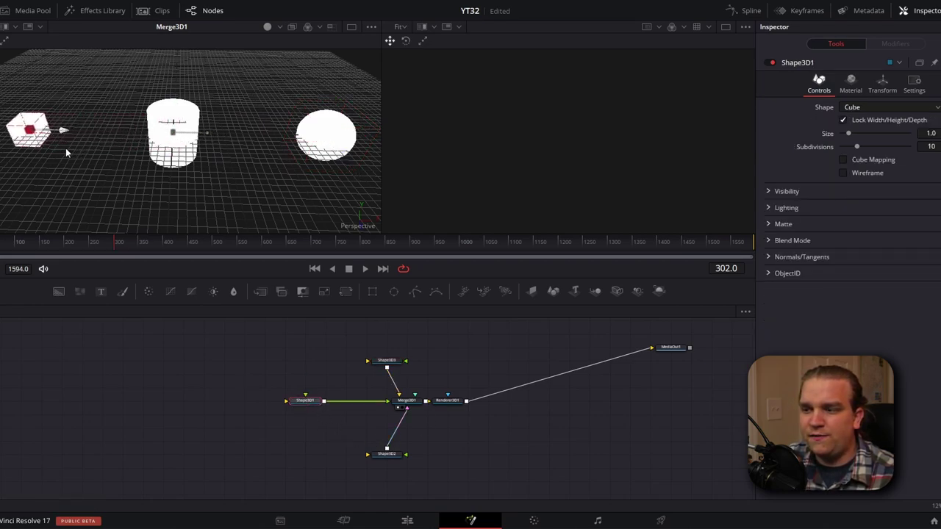
{"action": "left_click", "coordinate": [173, 136]}
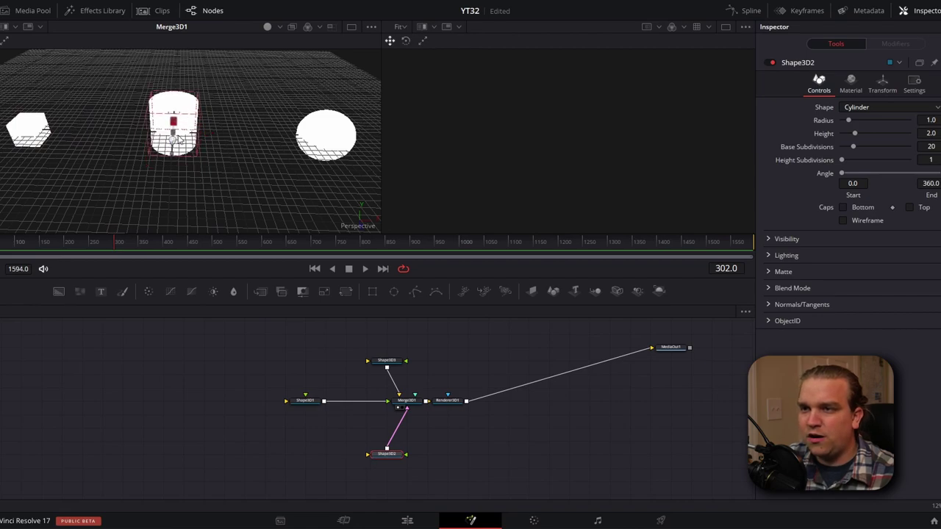
{"action": "left_click_drag", "start_coordinate": [188, 140], "coordinate": [186, 93]}
{"action": "left_click", "coordinate": [30, 131]}
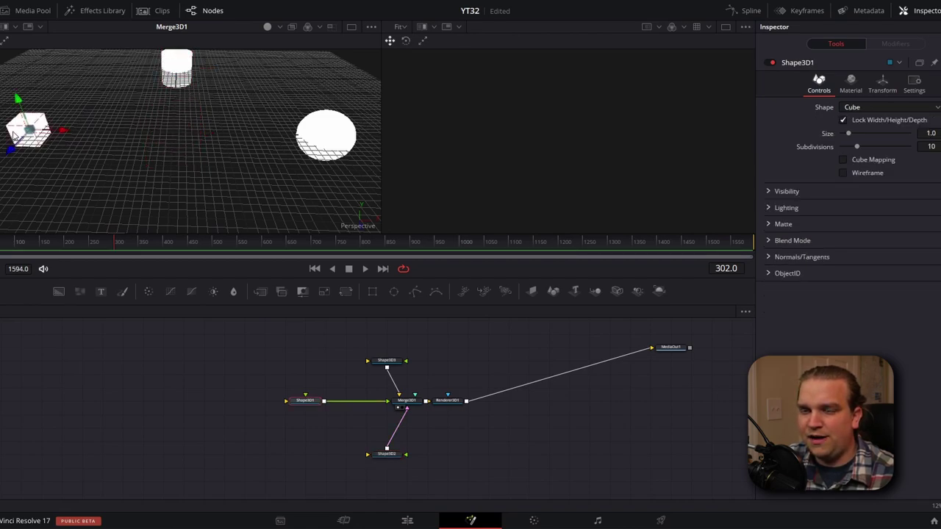
{"action": "left_click_drag", "start_coordinate": [12, 153], "coordinate": [42, 202]}
{"action": "left_click_drag", "start_coordinate": [203, 134], "coordinate": [235, 176]}
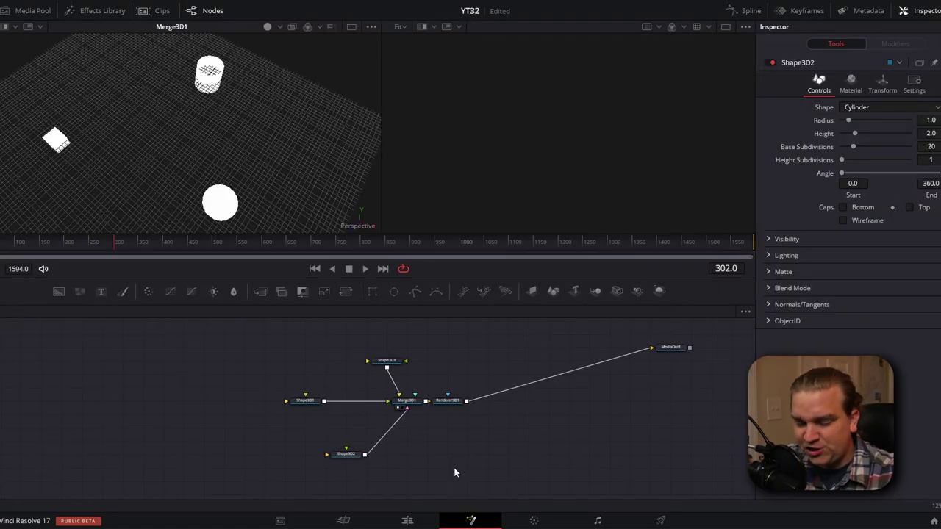
{"action": "key", "text": "shift+space"}
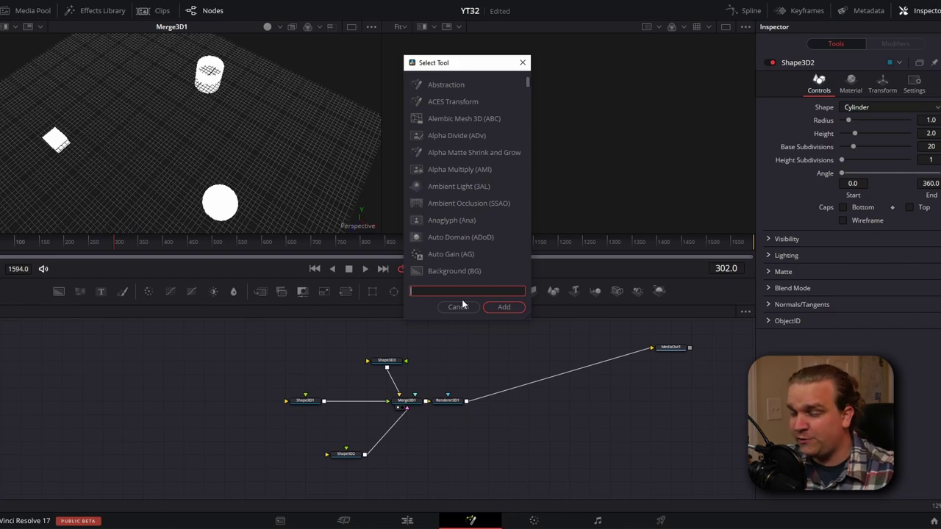
Add a Spherical Camera via tool search 'sphe' and connect it into Merge3D1.
{"action": "type", "text": "s"}
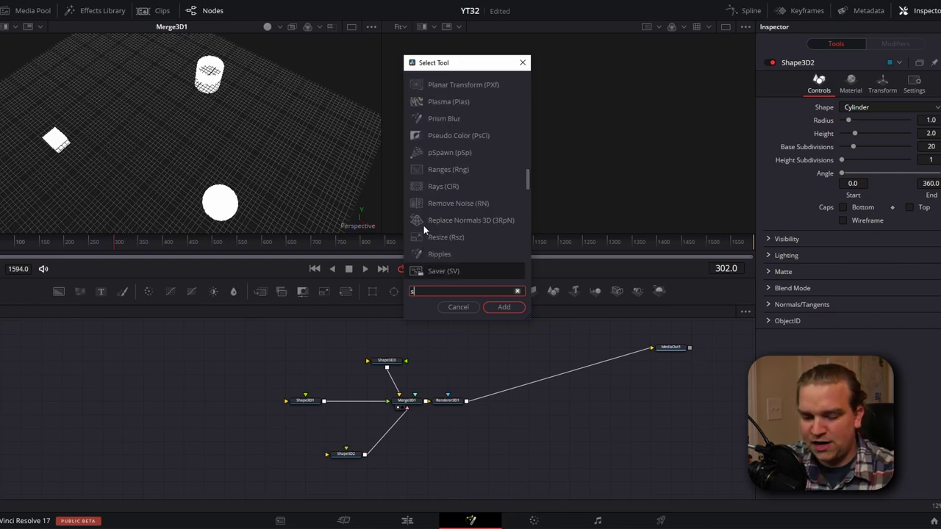
{"action": "type", "text": "phe"}
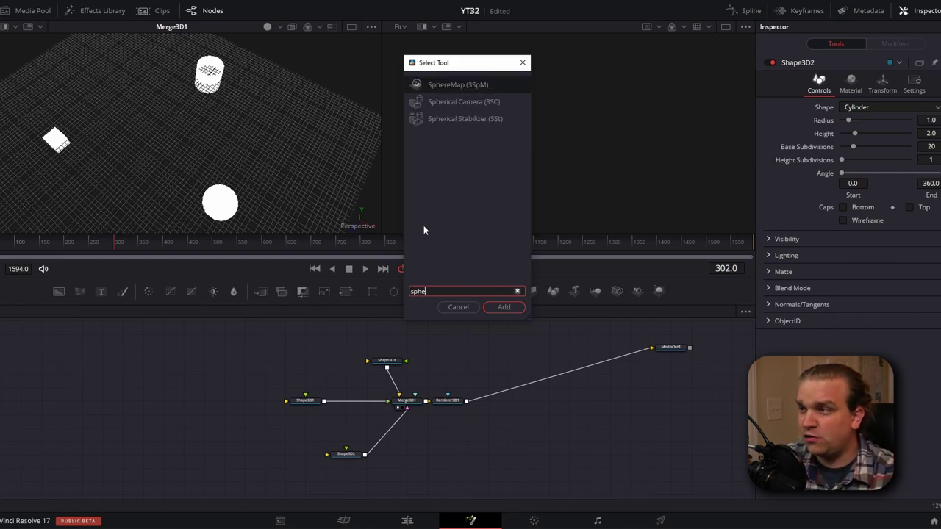
{"action": "left_click", "coordinate": [433, 104]}
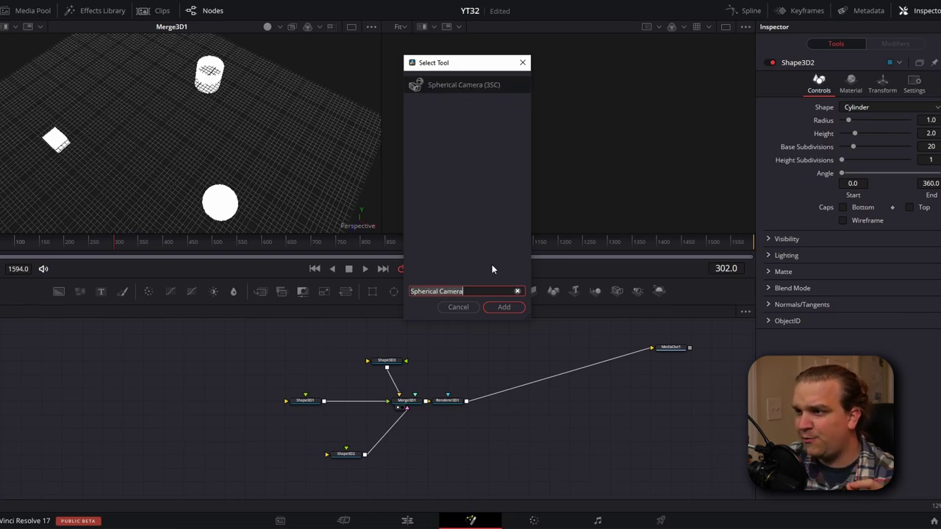
{"action": "left_click", "coordinate": [513, 312]}
{"action": "left_click_drag", "start_coordinate": [445, 475], "coordinate": [401, 405]}
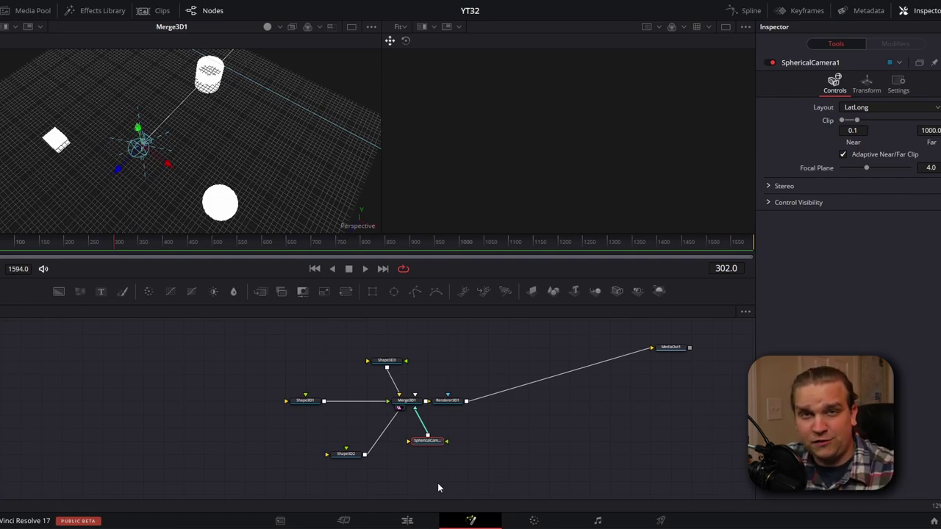
Show MediaOut1 in the second viewer, zoomed out to fit the whole 3840x1920 frame.
{"action": "left_click", "coordinate": [678, 351]}
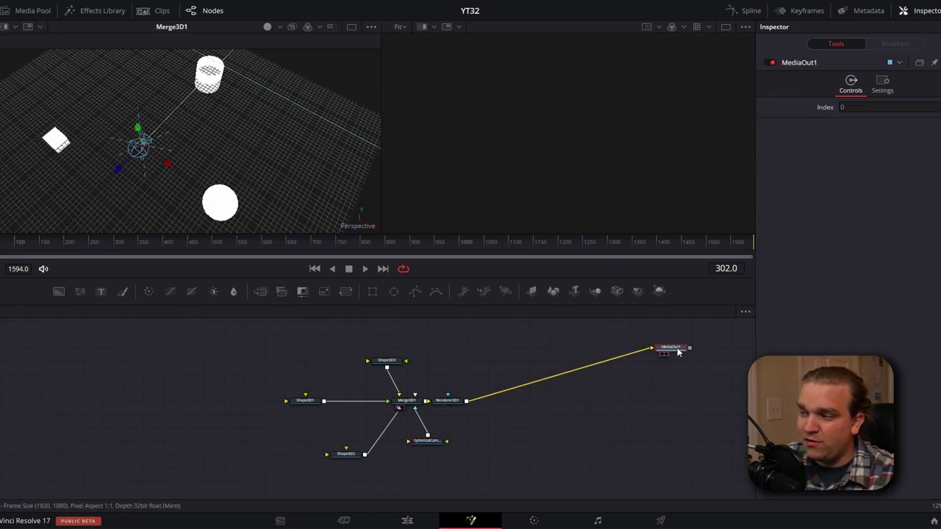
{"action": "key", "text": "2"}
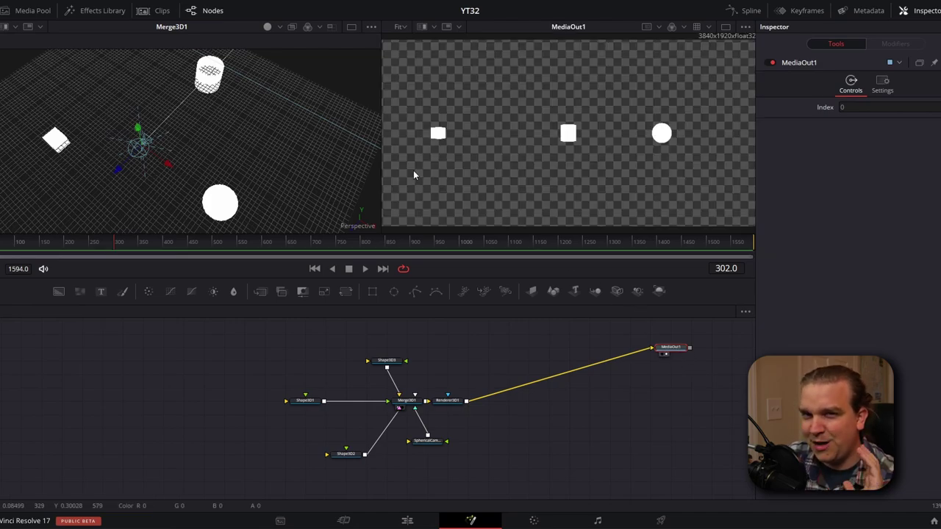
{"action": "key", "text": "minus"}
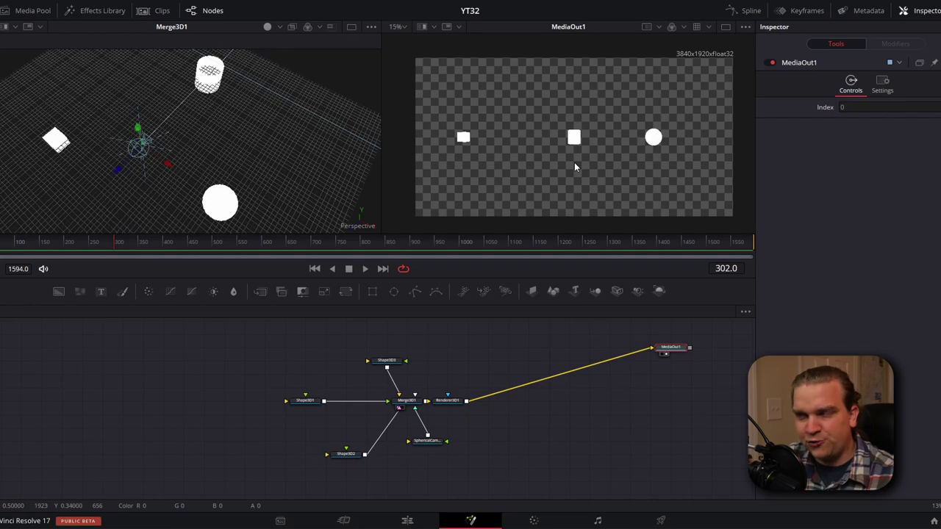
{"action": "left_click", "coordinate": [223, 207]}
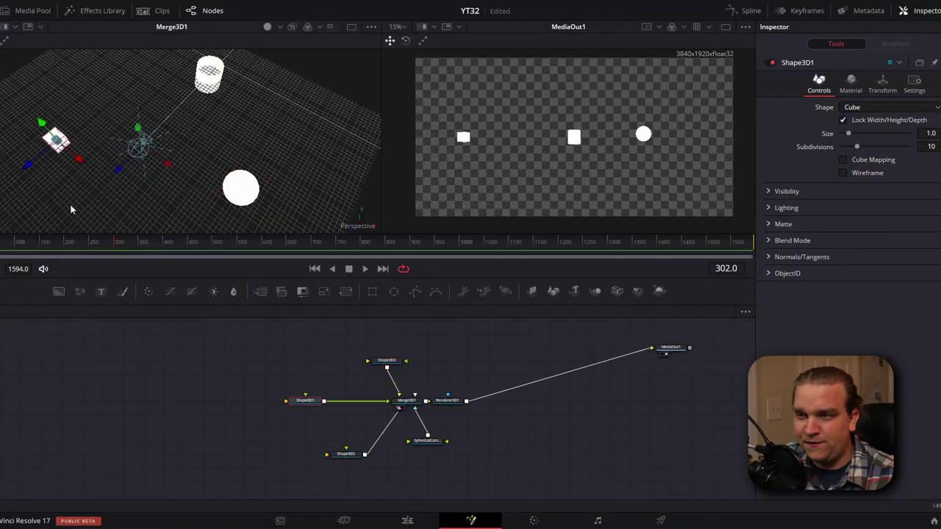
Raise the cube along Y and move it right up to the spherical camera.
{"action": "left_click_drag", "start_coordinate": [71, 209], "coordinate": [114, 140]}
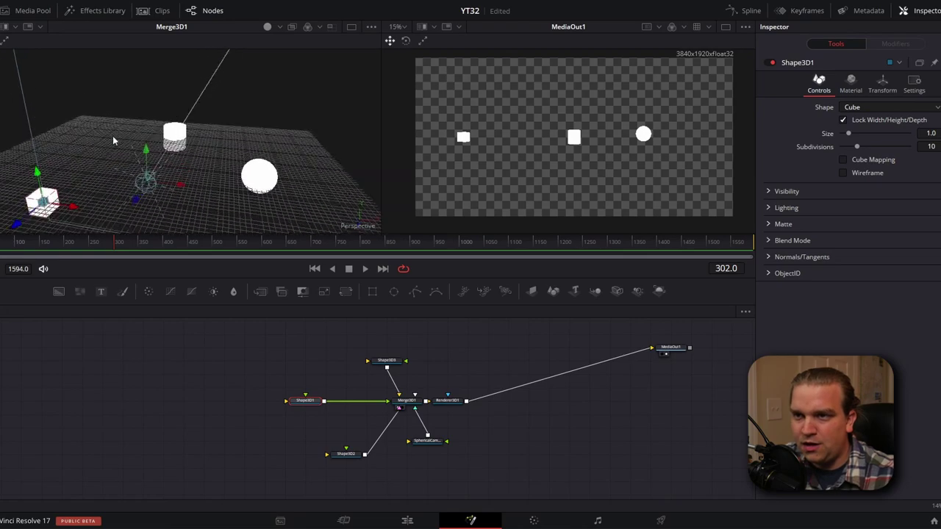
{"action": "left_click_drag", "start_coordinate": [40, 176], "coordinate": [167, 137]}
{"action": "left_click_drag", "start_coordinate": [191, 218], "coordinate": [110, 208]}
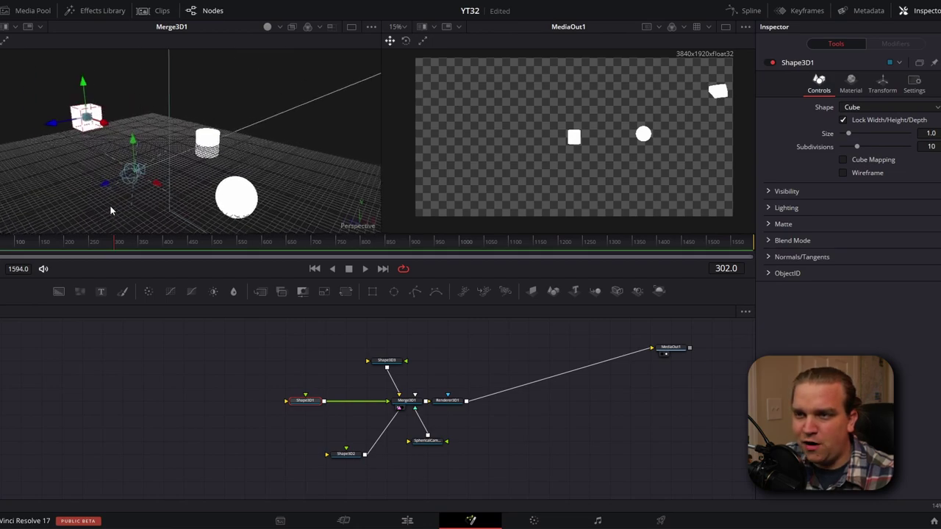
{"action": "right_click", "coordinate": [99, 208]}
{"action": "key", "text": "Escape"}
{"action": "left_click_drag", "start_coordinate": [46, 123], "coordinate": [58, 168]}
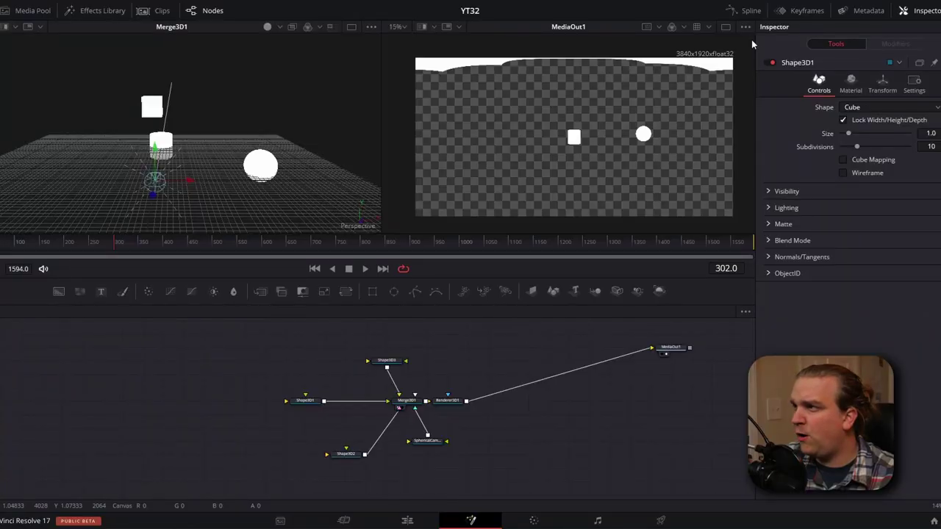
{"action": "left_click", "coordinate": [744, 28]}
{"action": "mouse_move", "coordinate": [706, 133]}
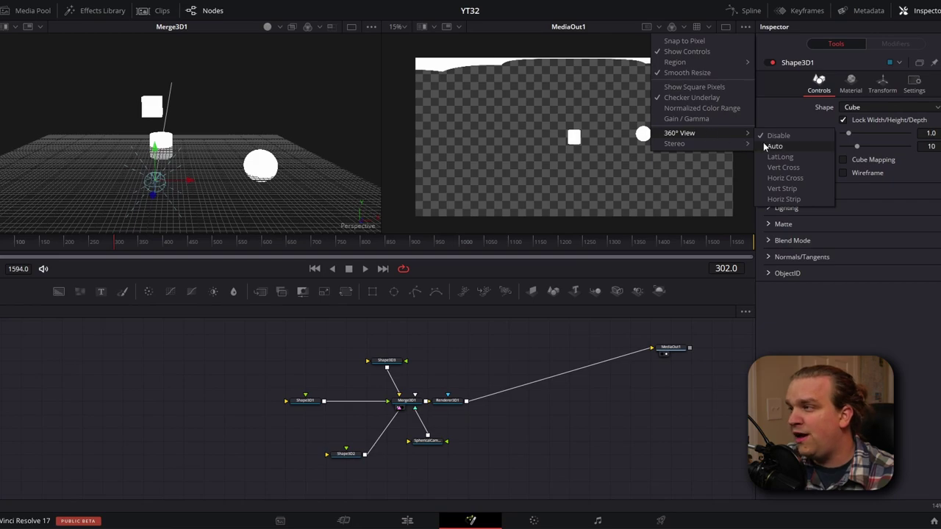
{"action": "left_click", "coordinate": [781, 157]}
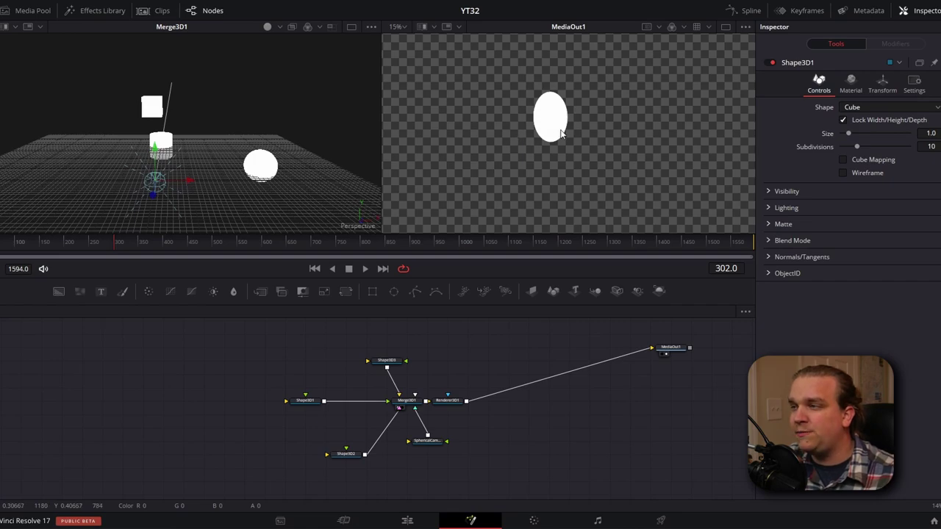
{"action": "left_click_drag", "start_coordinate": [634, 122], "coordinate": [287, 111]}
{"action": "left_click_drag", "start_coordinate": [555, 89], "coordinate": [571, 219]}
{"action": "left_click_drag", "start_coordinate": [578, 110], "coordinate": [562, 154]}
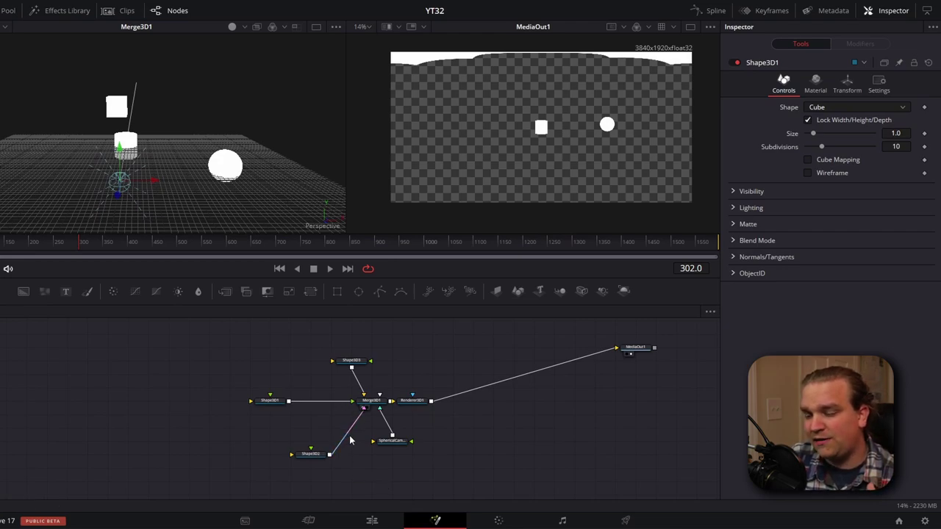
Show Renderer3D1's Image settings, which list a 1920 by 1080 resolution.
{"action": "left_click", "coordinate": [412, 403]}
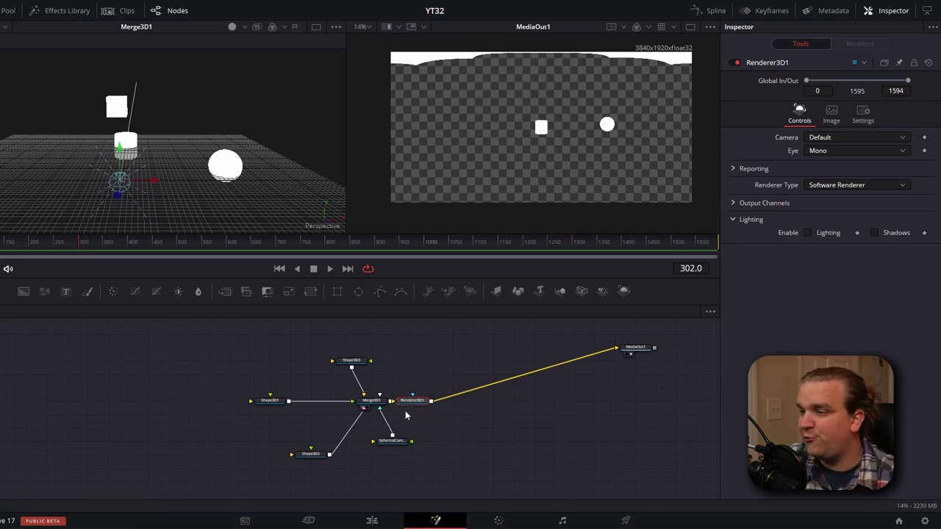
{"action": "left_click", "coordinate": [831, 113]}
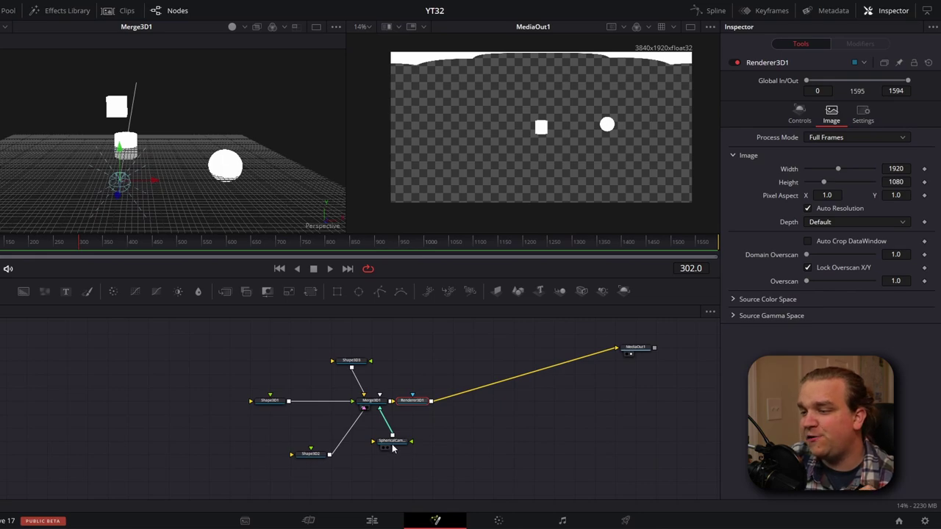
{"action": "left_click_drag", "start_coordinate": [576, 78], "coordinate": [570, 104]}
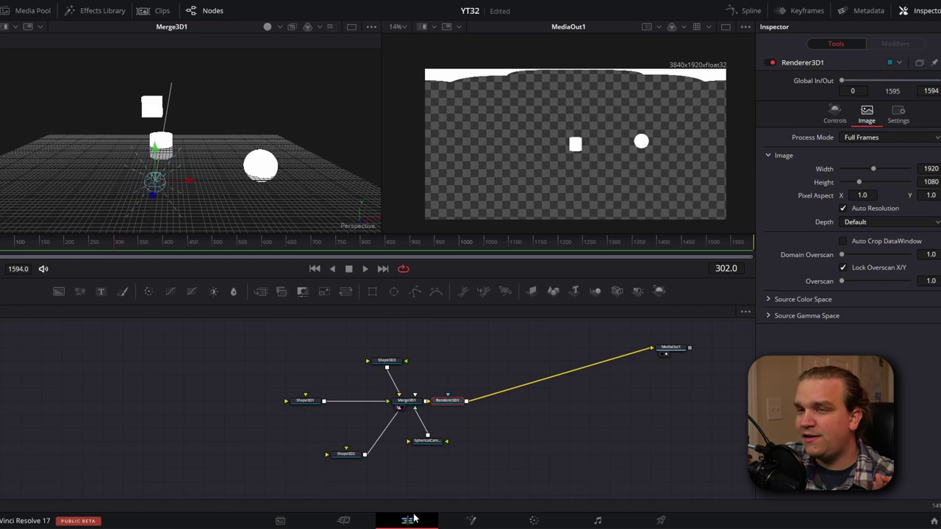
On the Edit page, change Timeline 1's height to 2160 in Timeline Settings.
{"action": "left_click", "coordinate": [412, 518]}
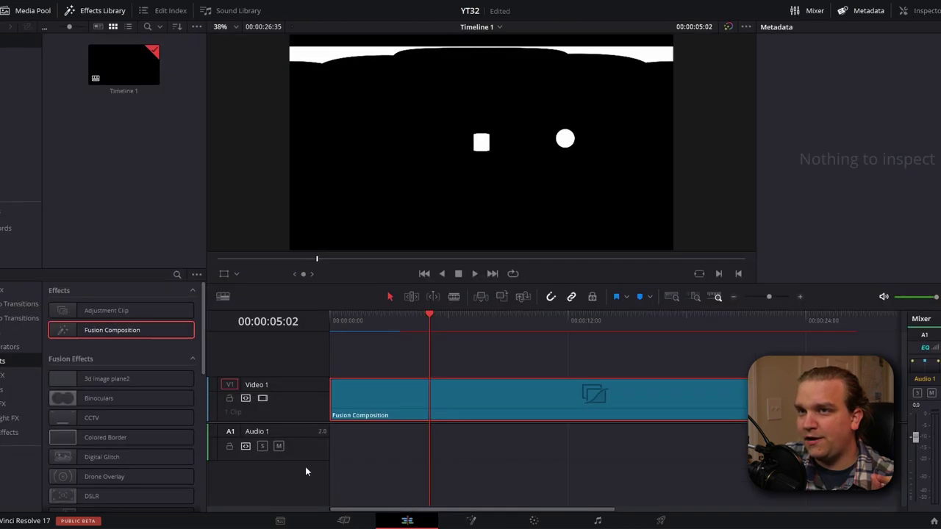
{"action": "right_click", "coordinate": [118, 71]}
{"action": "mouse_move", "coordinate": [138, 76]}
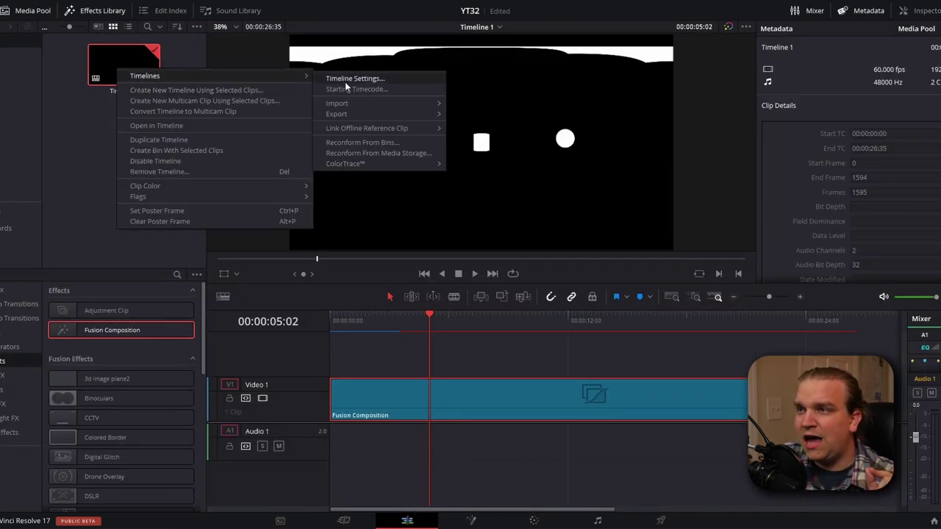
{"action": "left_click", "coordinate": [351, 79]}
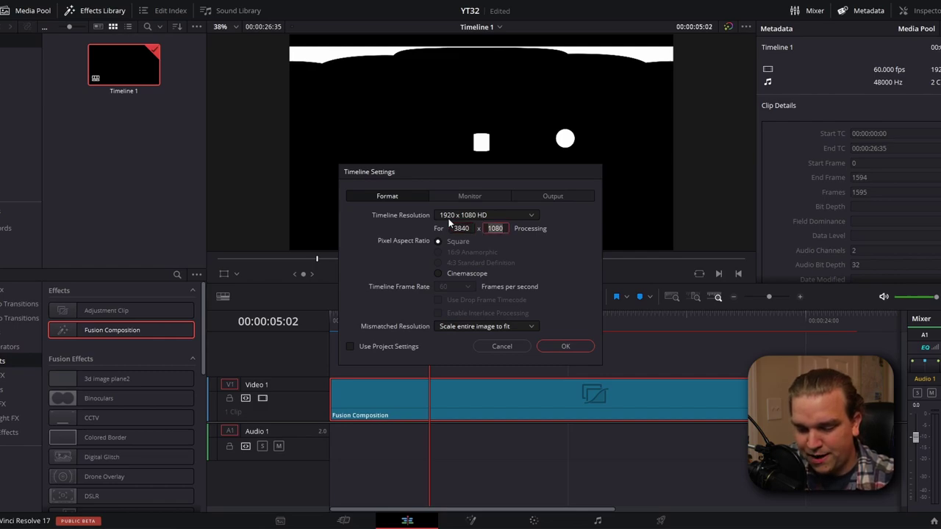
{"action": "key", "text": "BackSpace"}
{"action": "key", "text": "BackSpace"}
{"action": "key", "text": "BackSpace"}
{"action": "key", "text": "BackSpace"}
{"action": "type", "text": "2160"}
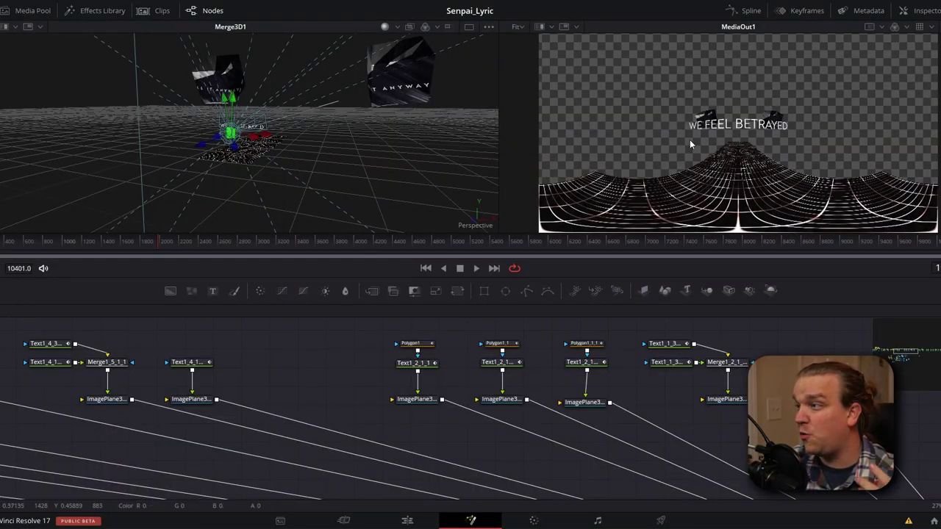
View the Text1_2_1_1 'WE FEEL BETRAYED' text alone and scrub to see its polygon mask animate.
{"action": "left_click", "coordinate": [417, 364]}
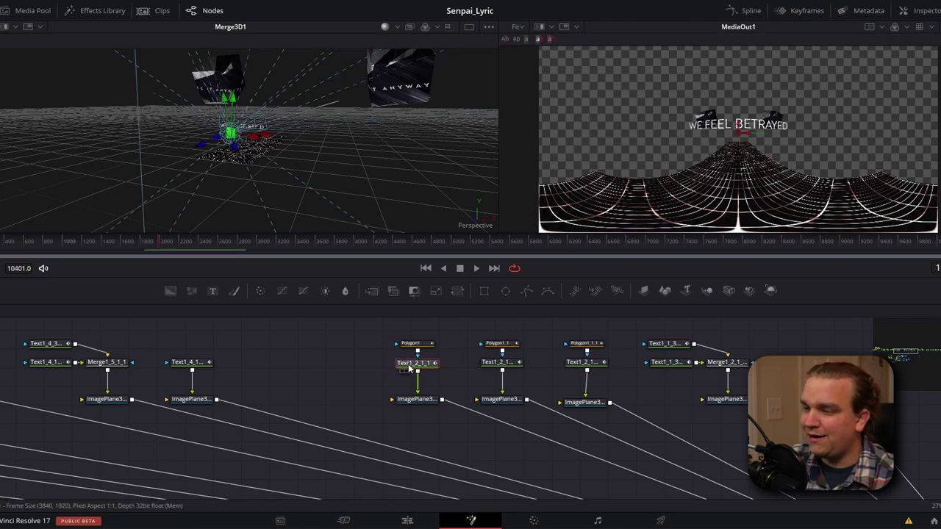
{"action": "left_click_drag", "start_coordinate": [373, 385], "coordinate": [194, 385]}
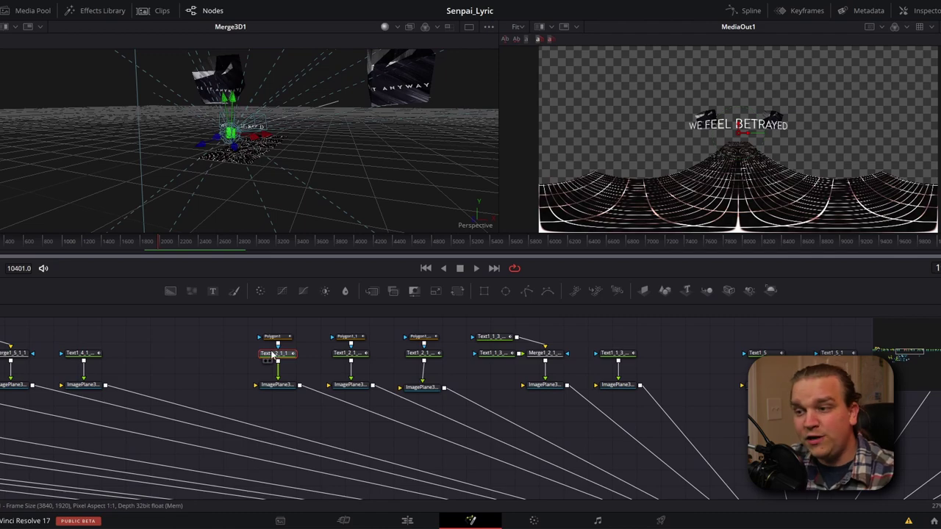
{"action": "key", "text": "1"}
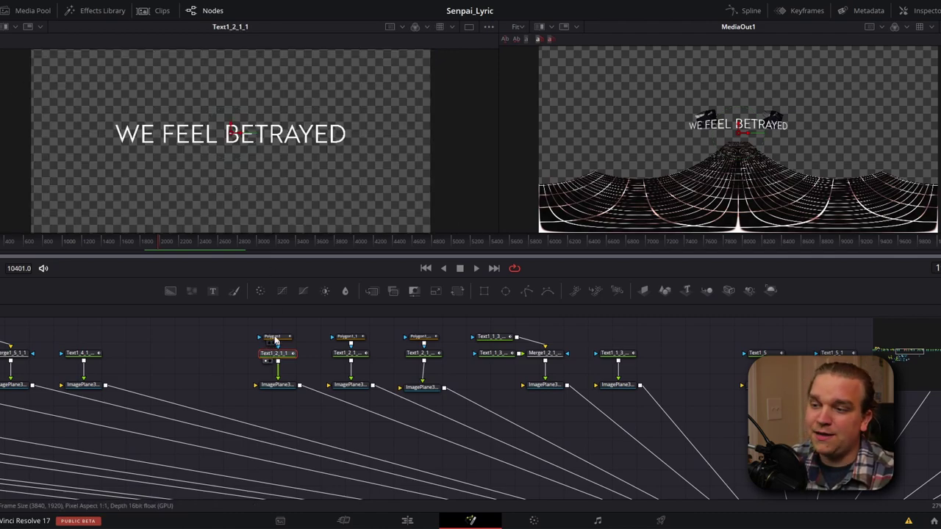
{"action": "left_click", "coordinate": [275, 340]}
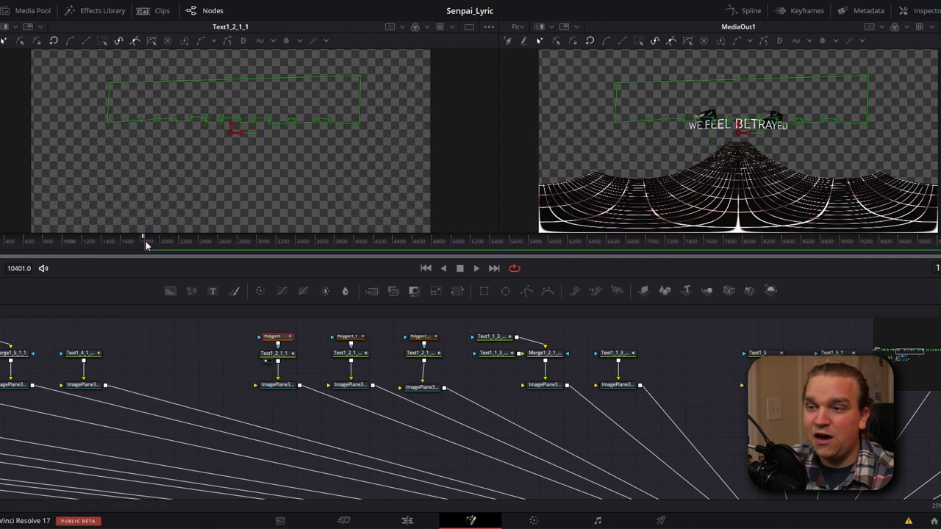
{"action": "left_click_drag", "start_coordinate": [146, 241], "coordinate": [147, 245]}
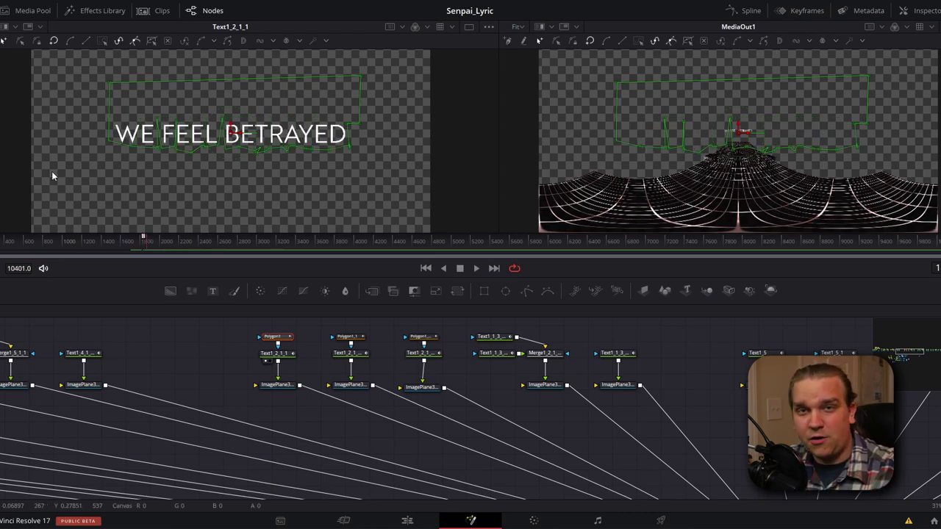
{"action": "left_click", "coordinate": [277, 352]}
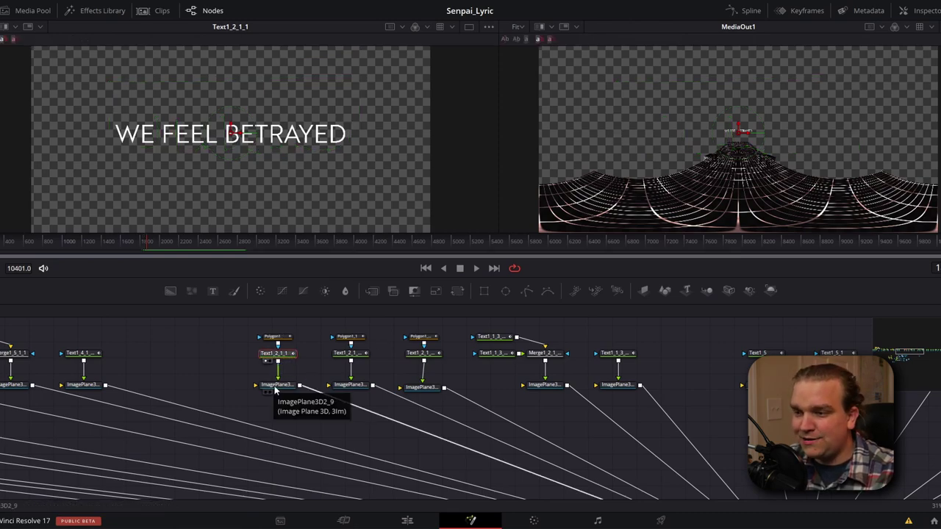
Show the ImagePlane3D2_9 'WE FEEL BETRAYED' plane in the 3D viewer, then select Merge3D3_1_1.
{"action": "left_click", "coordinate": [275, 391]}
{"action": "key", "text": "1"}
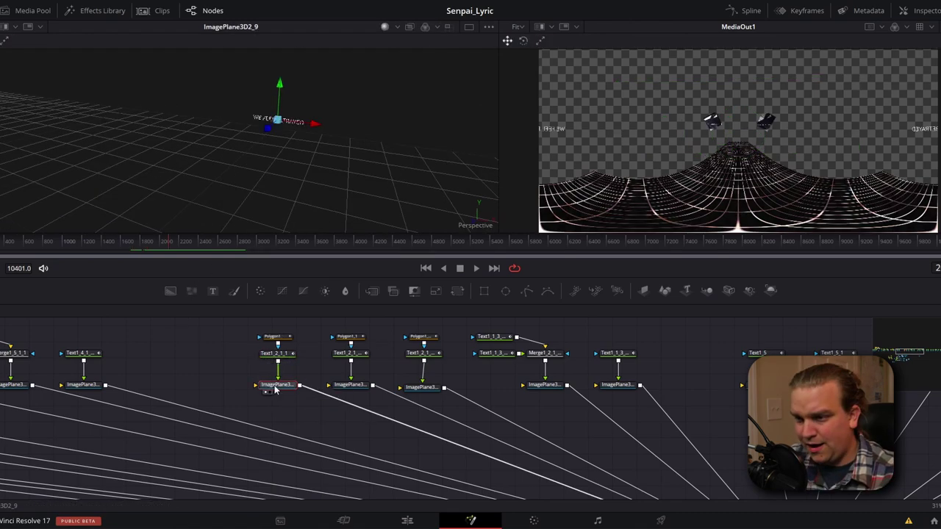
{"action": "left_click_drag", "start_coordinate": [203, 200], "coordinate": [249, 189]}
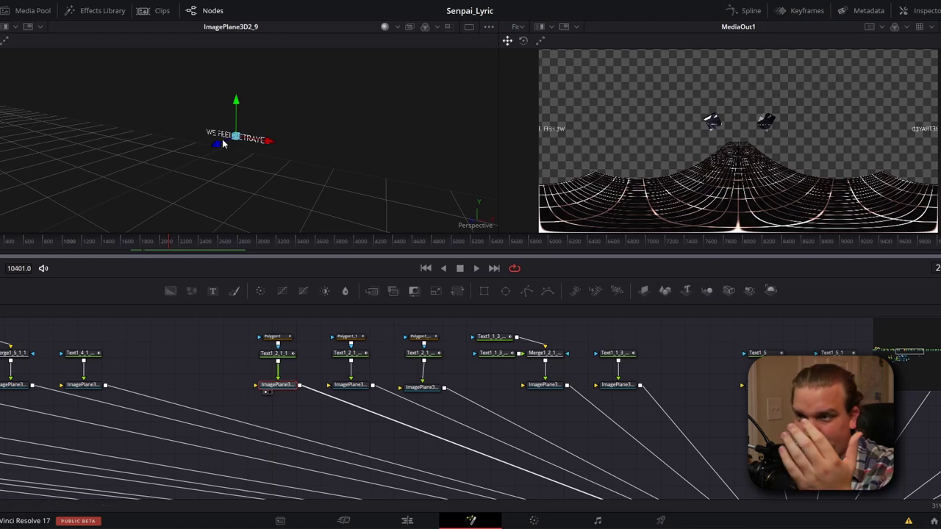
{"action": "key", "text": "ctrl+z"}
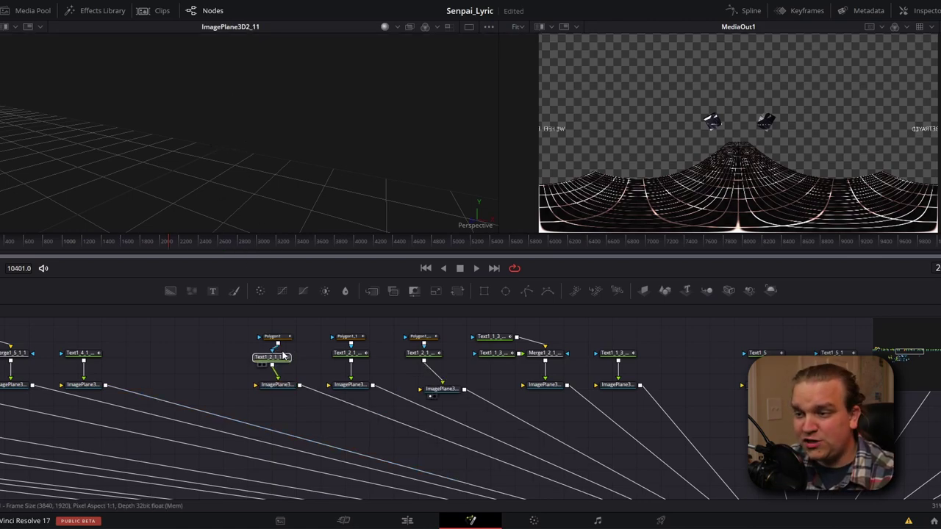
{"action": "left_click", "coordinate": [273, 386]}
{"action": "key", "text": "1"}
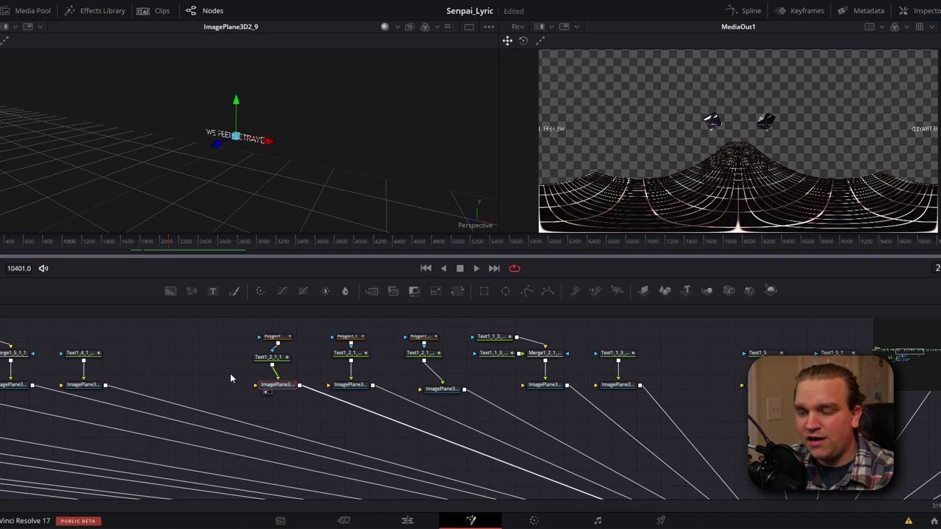
{"action": "scroll", "coordinate": [140, 405], "scroll_direction": "down", "scroll_amount": 5}
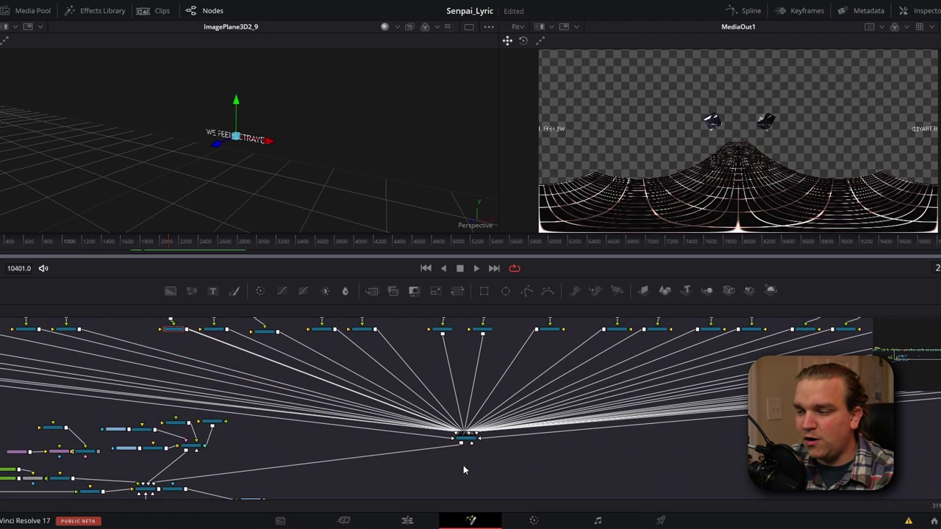
{"action": "scroll", "coordinate": [463, 469], "scroll_direction": "up", "scroll_amount": 4}
{"action": "left_click", "coordinate": [452, 390]}
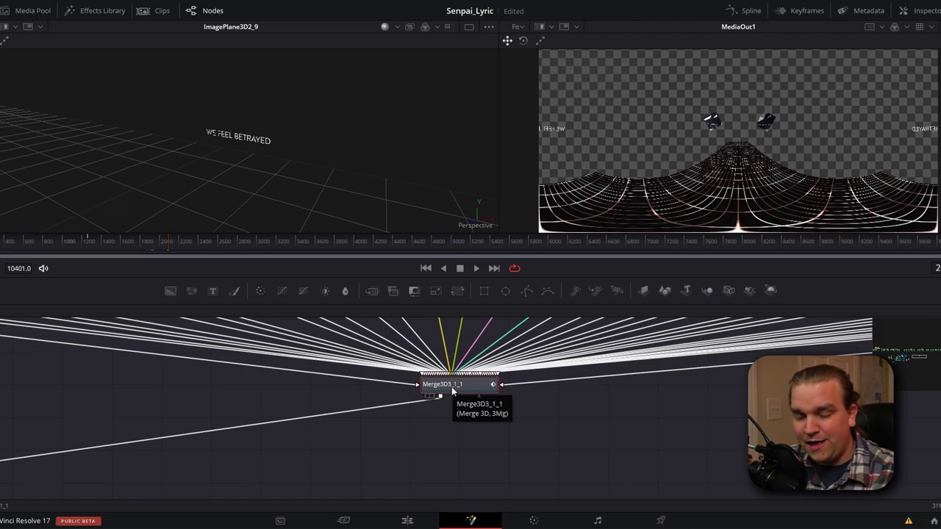
View Merge3D3_1_1's merged lyric planes in 3D and zoom out the node graph.
{"action": "key", "text": "1"}
{"action": "scroll", "coordinate": [126, 172], "scroll_direction": "down", "scroll_amount": 6}
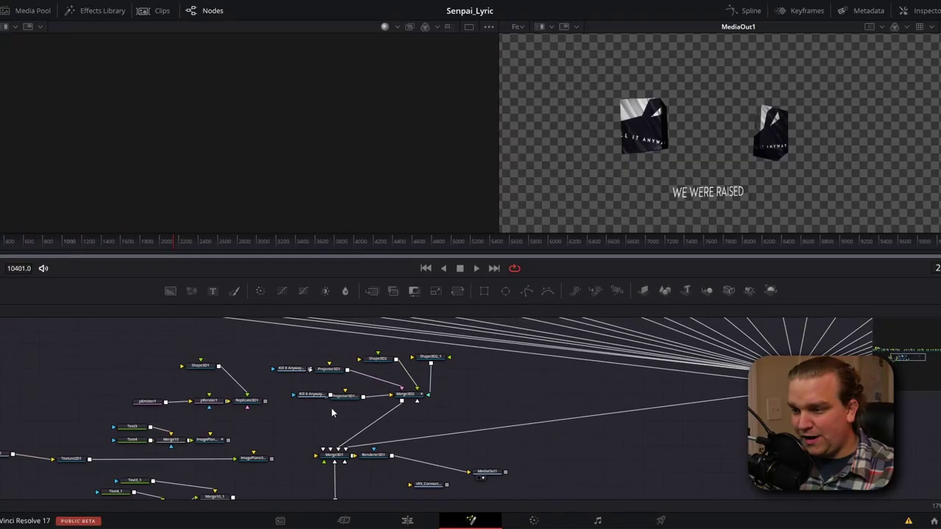
Show Merge3D2's two textured cubes in viewer 2 and the Shape3D2 cube alone in viewer 1.
{"action": "left_click", "coordinate": [441, 388]}
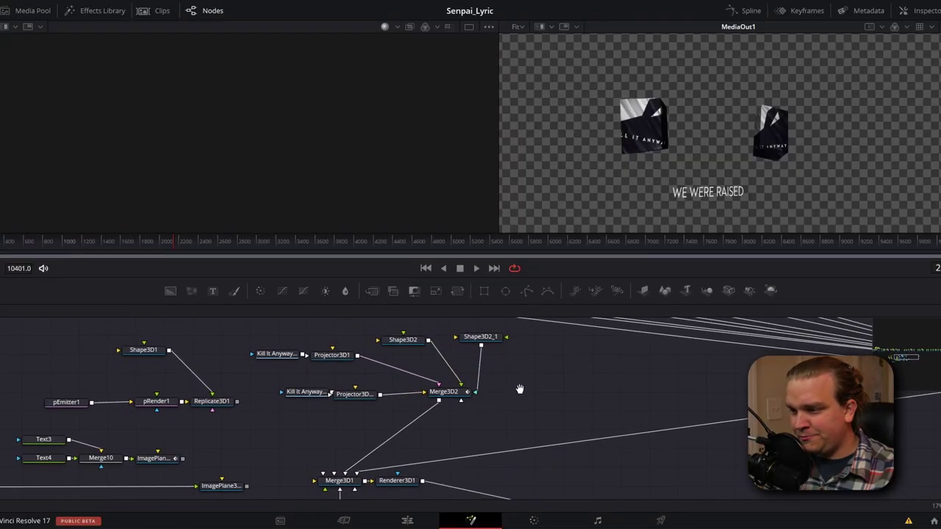
{"action": "key", "text": "2"}
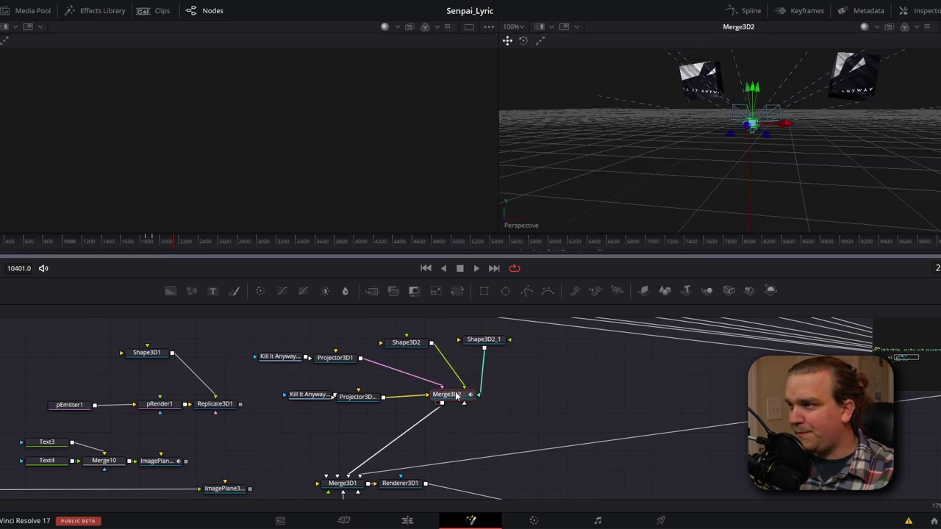
{"action": "left_click_drag", "start_coordinate": [781, 163], "coordinate": [801, 175]}
{"action": "left_click", "coordinate": [406, 343]}
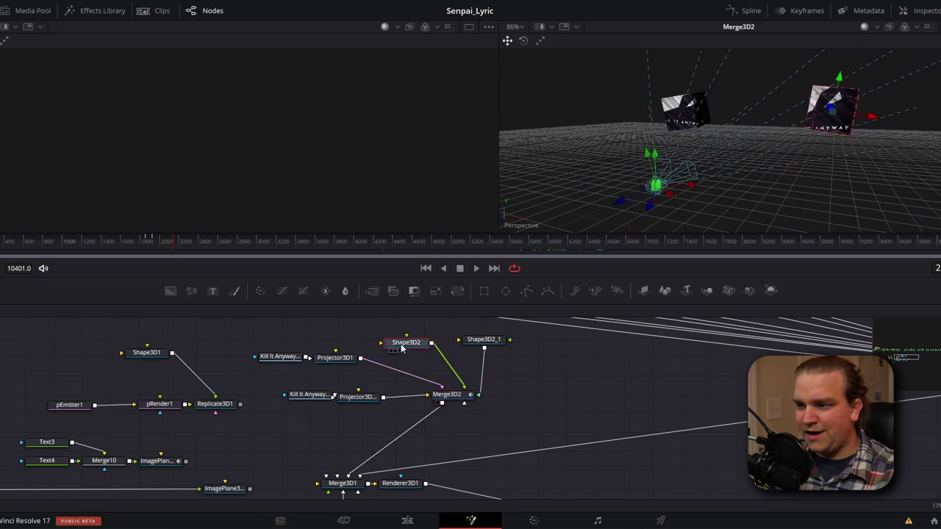
{"action": "key", "text": "1"}
{"action": "left_click_drag", "start_coordinate": [253, 178], "coordinate": [240, 211]}
{"action": "right_click", "coordinate": [240, 211]}
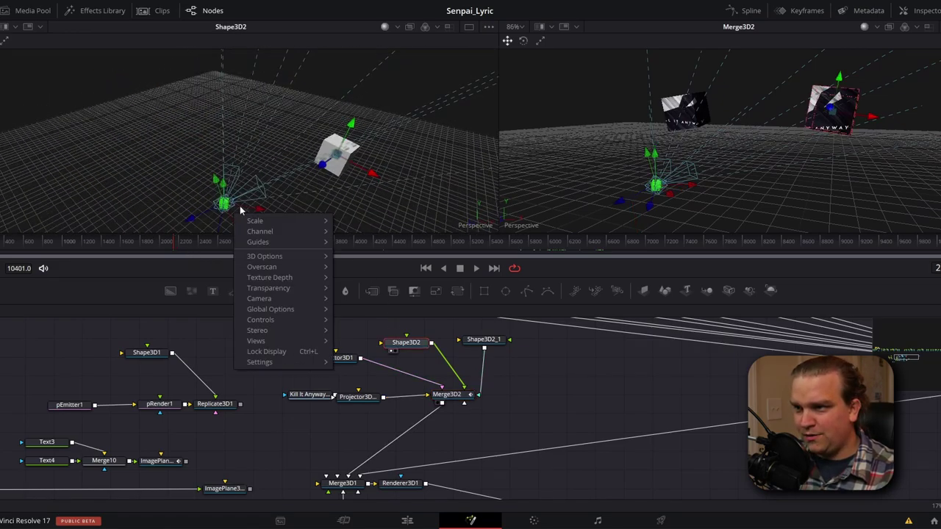
View the Shape3D2_1 cube, then Loader2's Kill It Anyway.PNG artwork.
{"action": "left_click", "coordinate": [484, 341]}
{"action": "key", "text": "1"}
{"action": "left_click_drag", "start_coordinate": [484, 341], "coordinate": [482, 340]}
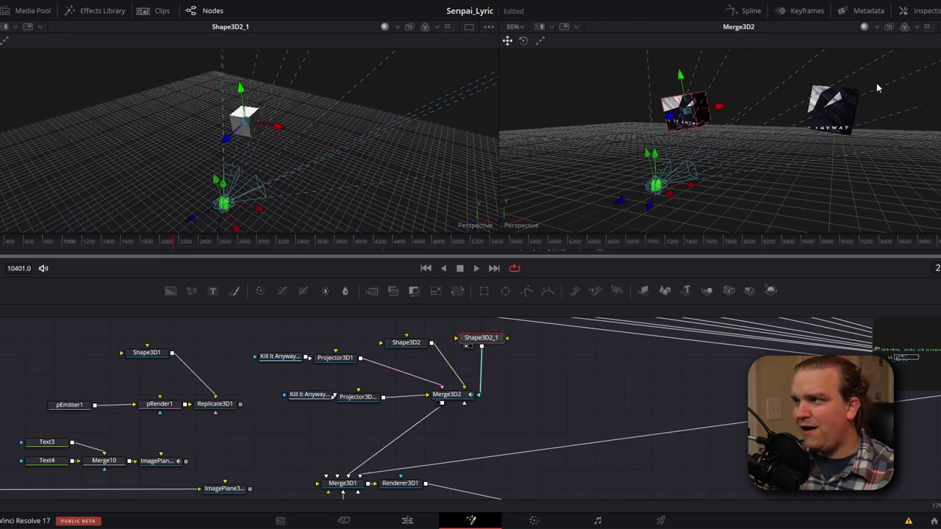
{"action": "left_click", "coordinate": [281, 357]}
{"action": "key", "text": "1"}
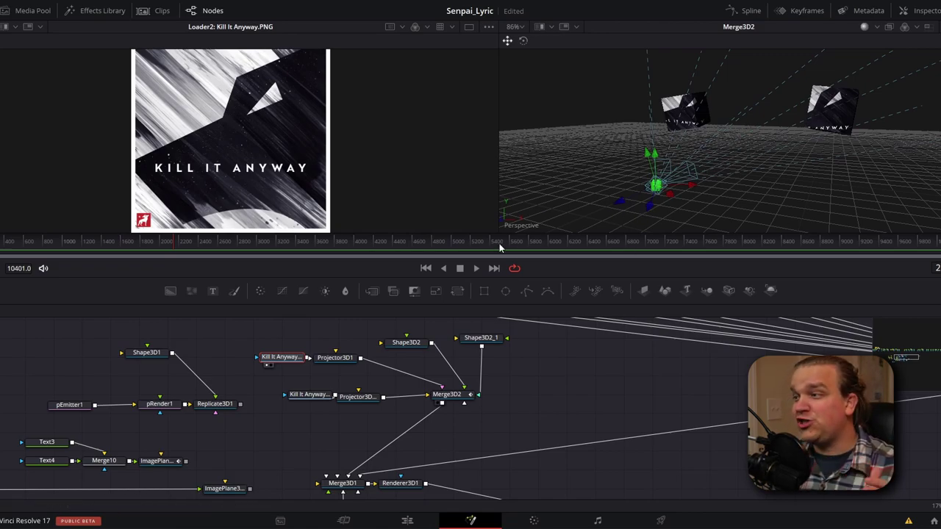
Load Projector3D1 in the left viewer and orbit around the projector above the grid floor.
{"action": "left_click", "coordinate": [337, 357]}
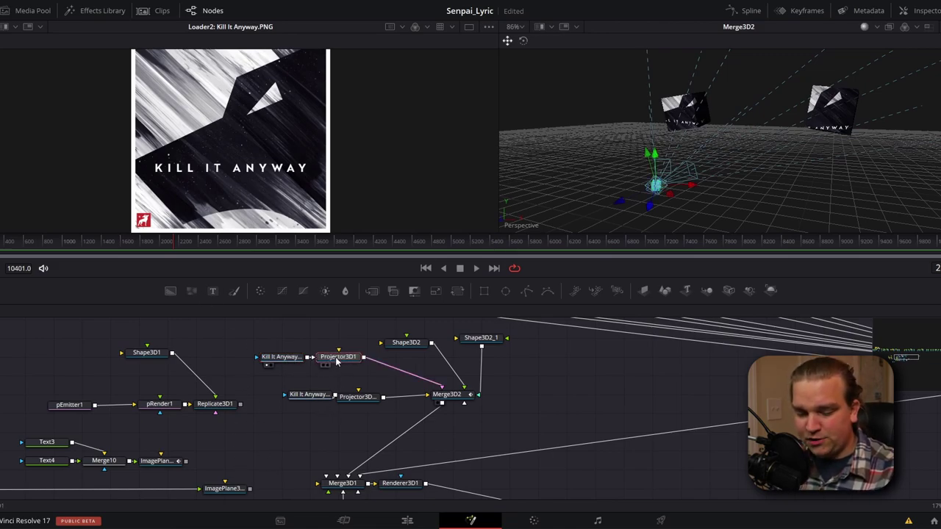
{"action": "key", "text": "1"}
{"action": "right_click", "coordinate": [330, 210]}
{"action": "key", "text": "Escape"}
{"action": "left_click_drag", "start_coordinate": [369, 206], "coordinate": [392, 210]}
{"action": "right_click", "coordinate": [393, 210]}
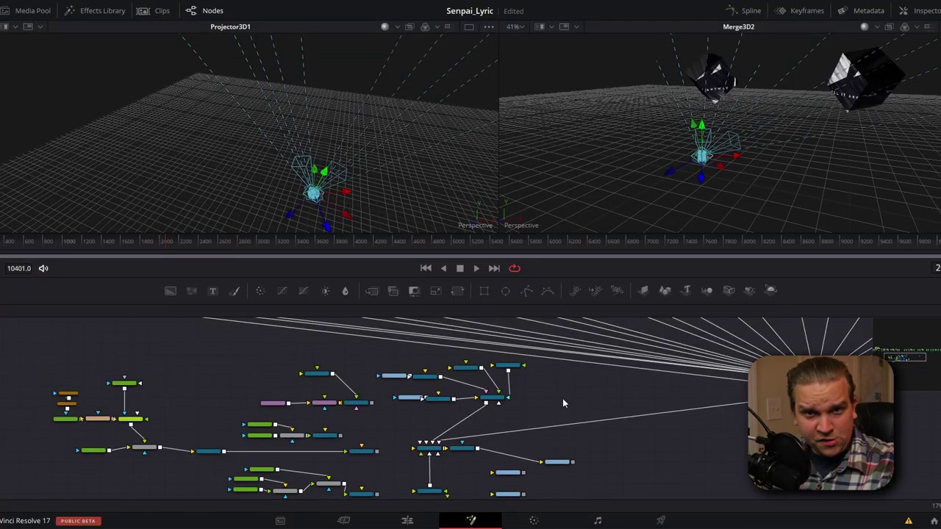
Zoom the node graph and select the cube merge Merge3D2.
{"action": "scroll", "coordinate": [608, 372], "scroll_direction": "up", "scroll_amount": 5}
{"action": "left_click", "coordinate": [434, 439]}
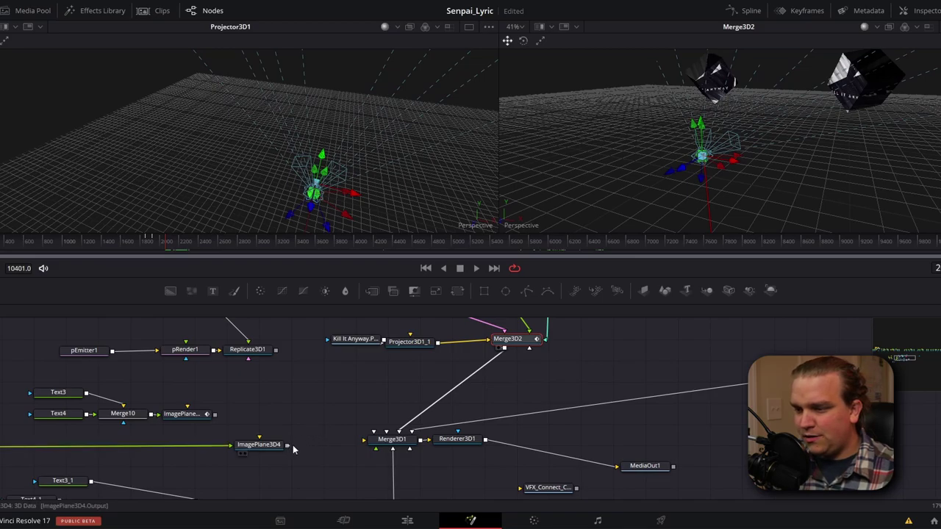
Connect ImagePlane3D4 and Replicate3D1 into Merge3D1, view it in 3D, and select MediaOut1.
{"action": "left_click_drag", "start_coordinate": [286, 445], "coordinate": [363, 440]}
{"action": "left_click_drag", "start_coordinate": [276, 350], "coordinate": [375, 433]}
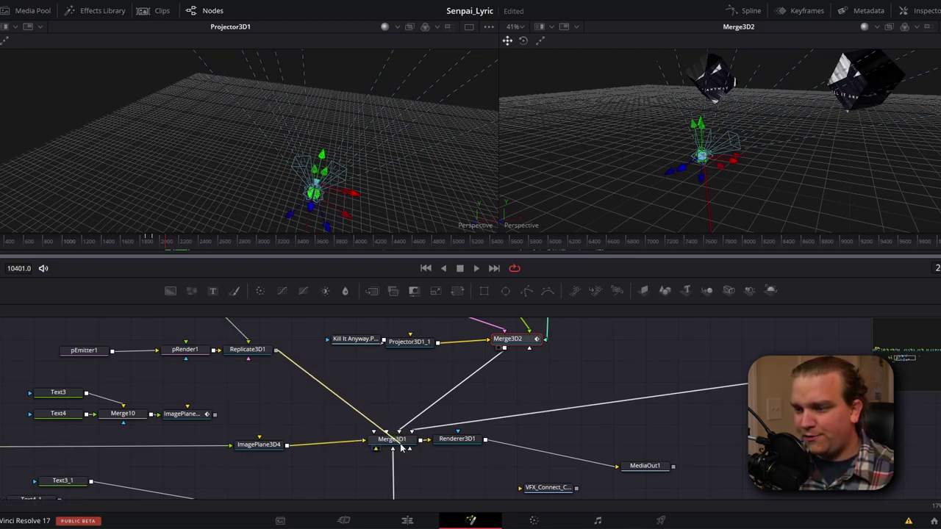
{"action": "key", "text": "1"}
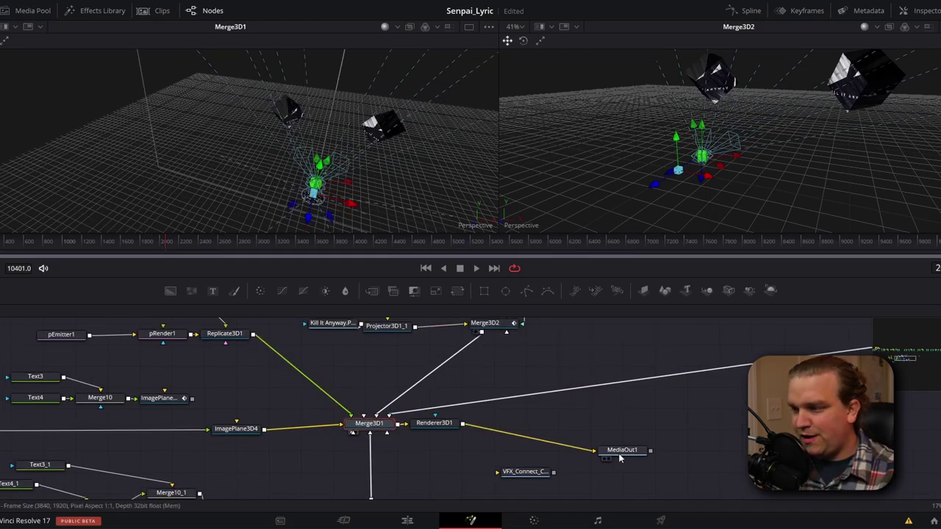
{"action": "left_click", "coordinate": [623, 457]}
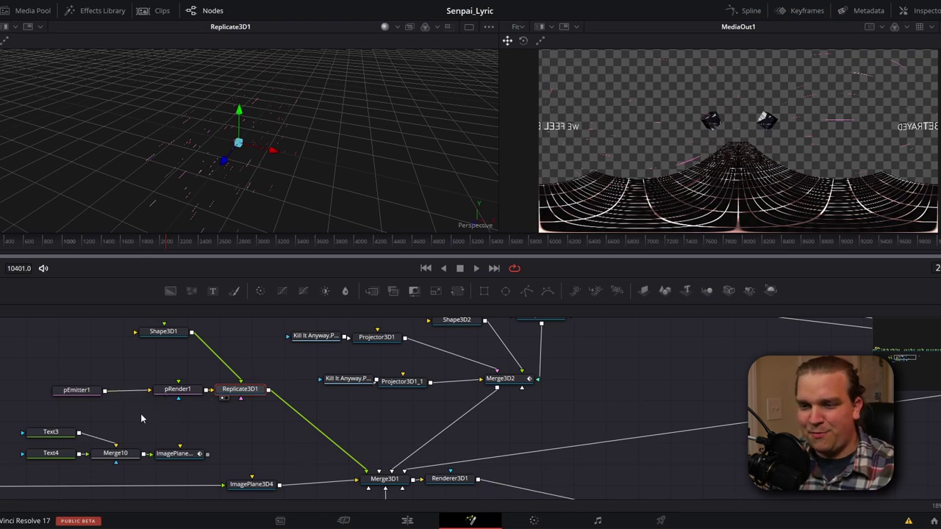
Open pEmitter1's settings in the Inspector, showing its Style tab with Color Controls expanded.
{"action": "left_click", "coordinate": [82, 392]}
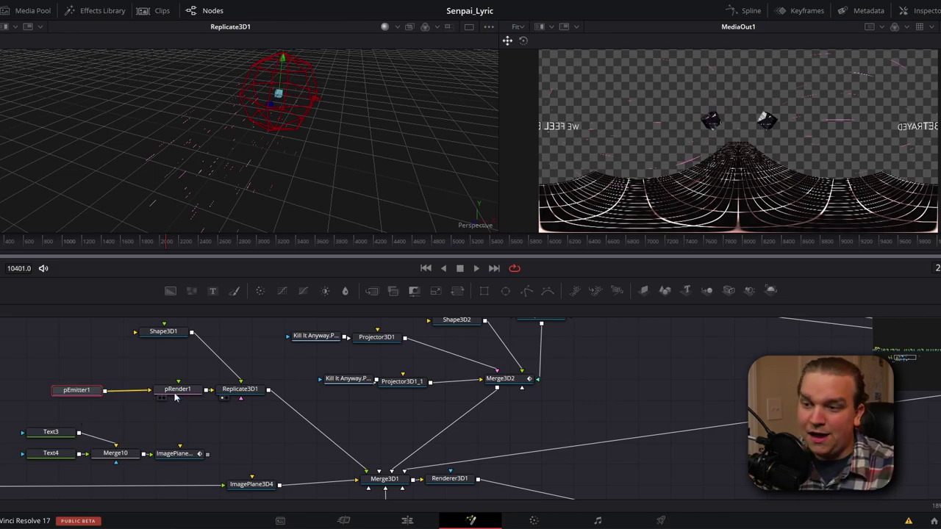
{"action": "key", "text": "ctrl+shift+i"}
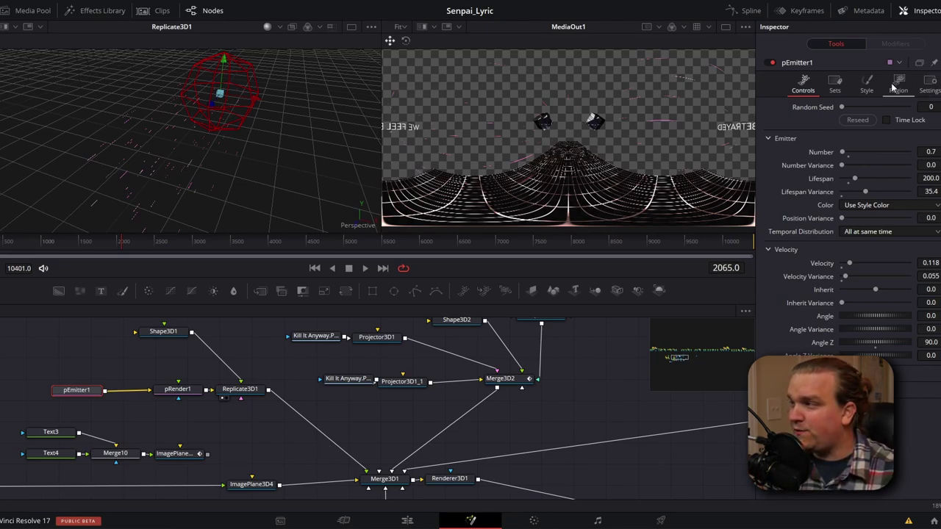
{"action": "left_click", "coordinate": [867, 87]}
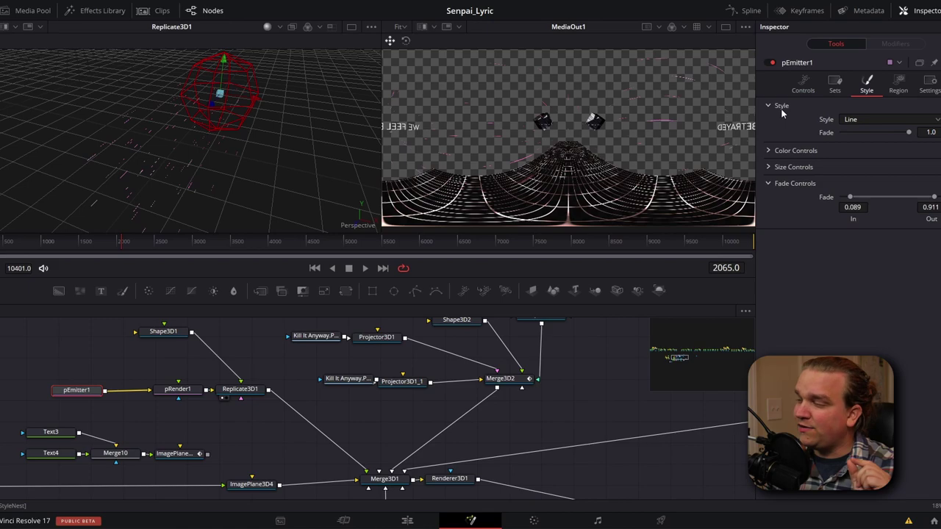
{"action": "left_click", "coordinate": [768, 151]}
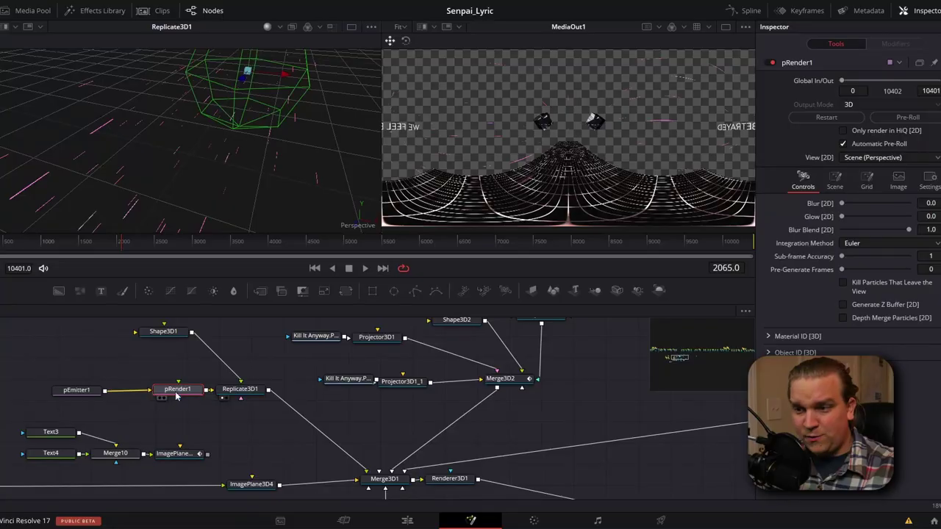
View pRender1's particles in 3D, orbit the emitter region, then select the Shape3D1 cylinder.
{"action": "key", "text": "1"}
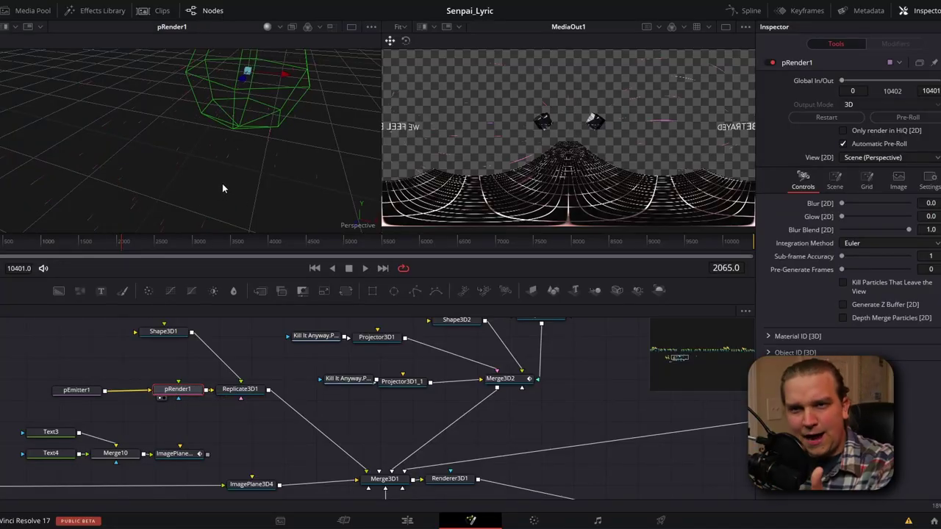
{"action": "mouse_move", "coordinate": [186, 178]}
{"action": "left_mouse_down"}
{"action": "mouse_move", "coordinate": [202, 178]}
{"action": "mouse_move", "coordinate": [178, 174]}
{"action": "mouse_move", "coordinate": [183, 181]}
{"action": "mouse_move", "coordinate": [183, 169]}
{"action": "left_mouse_up"}
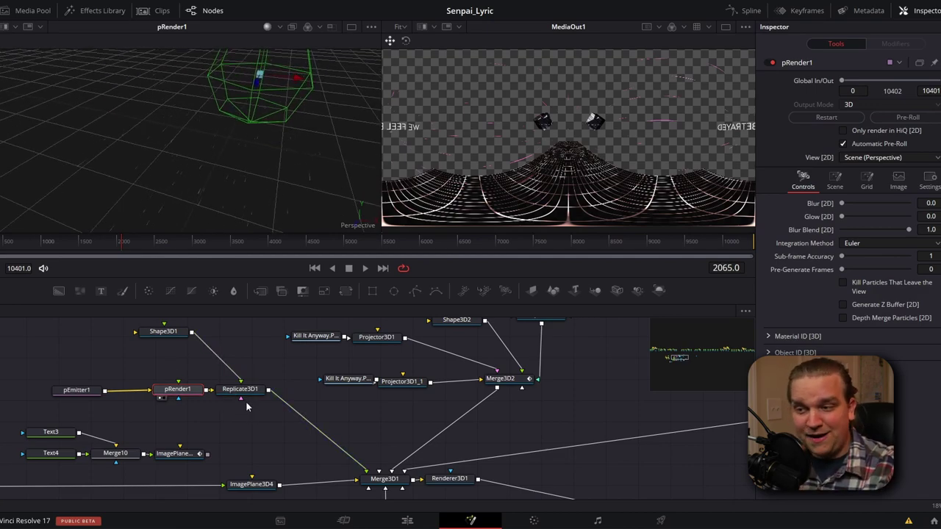
{"action": "left_click", "coordinate": [161, 333]}
Zoom and orbit the Shape3D1 view to see the thin cylinder standing upright.
{"action": "scroll", "coordinate": [254, 154], "scroll_direction": "up", "scroll_amount": 5}
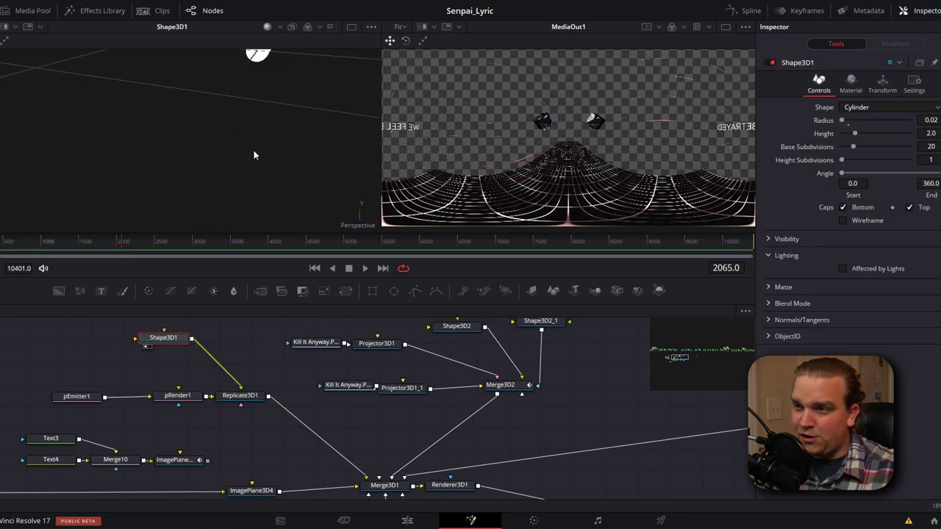
{"action": "mouse_move", "coordinate": [252, 150]}
{"action": "left_mouse_down"}
{"action": "mouse_move", "coordinate": [244, 156]}
{"action": "mouse_move", "coordinate": [256, 167]}
{"action": "left_mouse_up"}
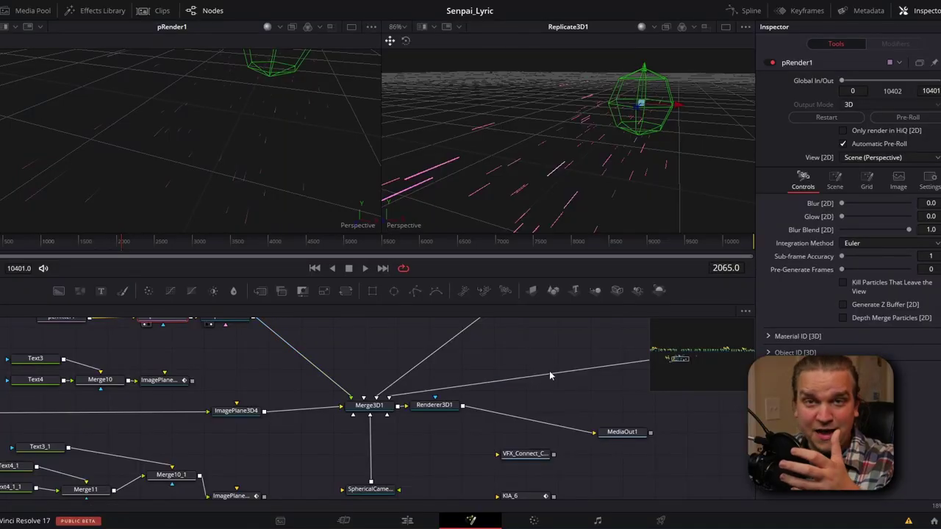
Select Merge3D1, pan to the SphericalCamera, and show MediaOut1's 3840x1920 spherical render in viewer 2.
{"action": "left_click", "coordinate": [371, 410]}
{"action": "scroll", "coordinate": [381, 413], "scroll_direction": "down", "scroll_amount": 3}
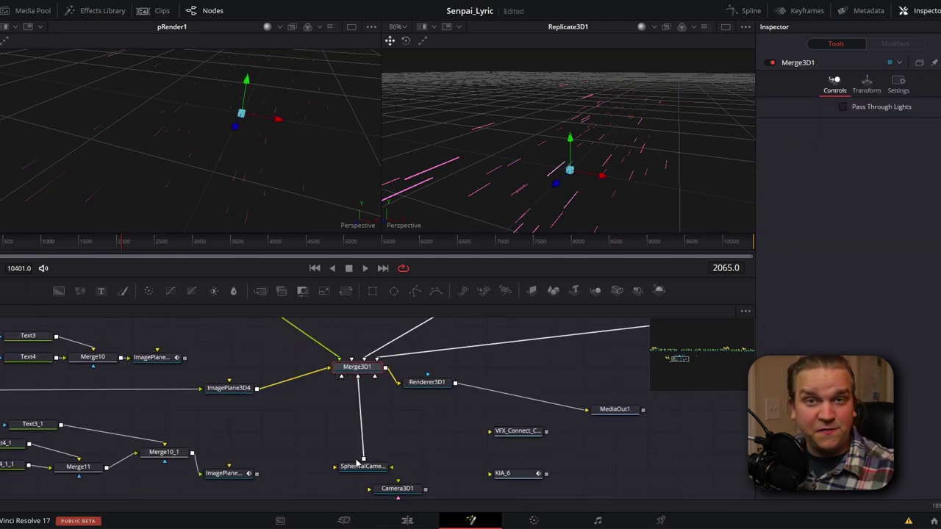
{"action": "scroll", "coordinate": [367, 413], "scroll_direction": "right", "scroll_amount": 1}
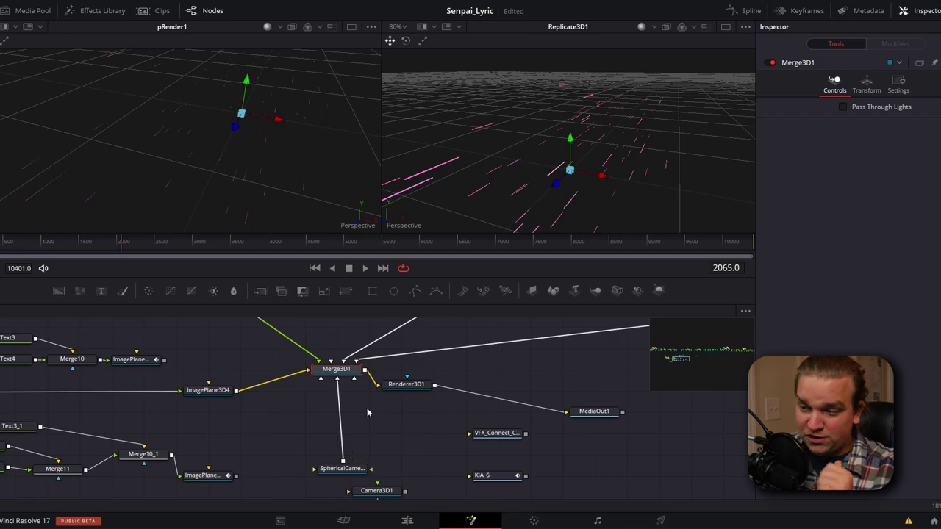
{"action": "left_click", "coordinate": [595, 416]}
{"action": "key", "text": "2"}
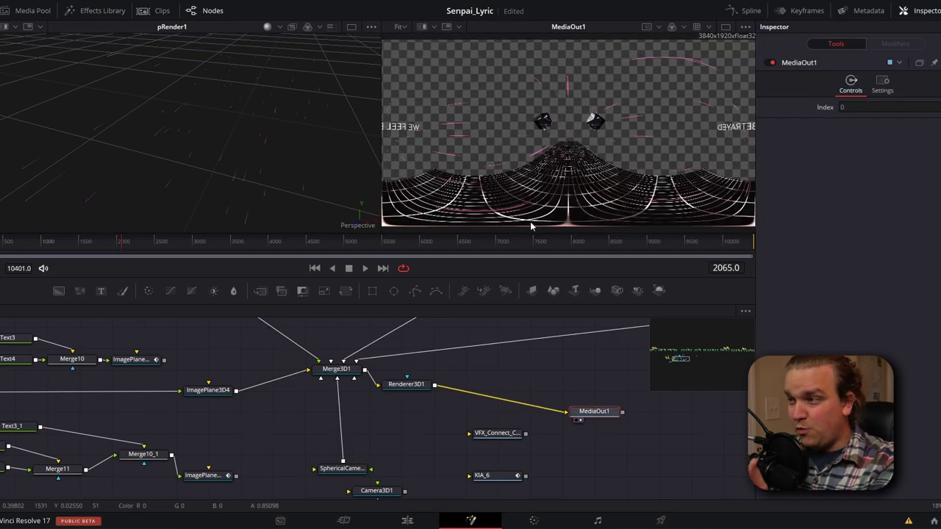